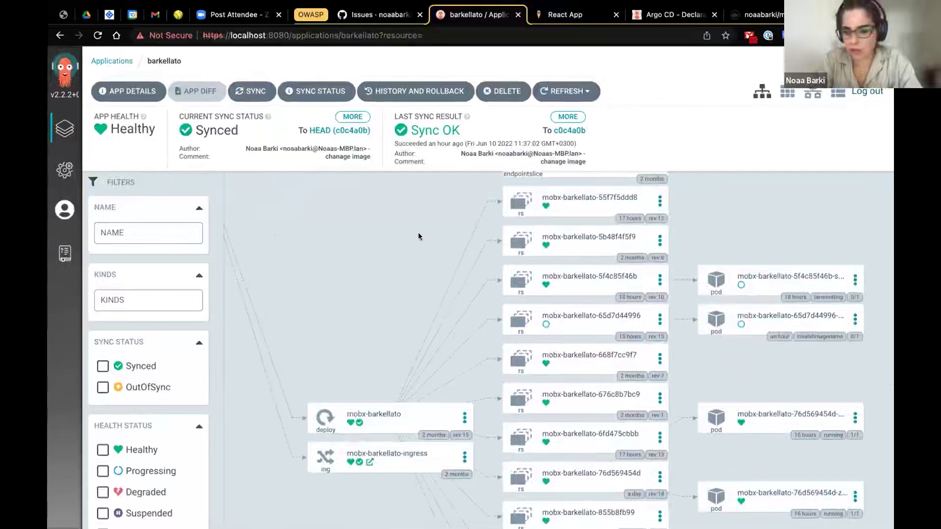
# Step: Open the Argo CD documentation and examine the Quick Start command that creates the argocd namespace
pyautogui.click(62, 129)
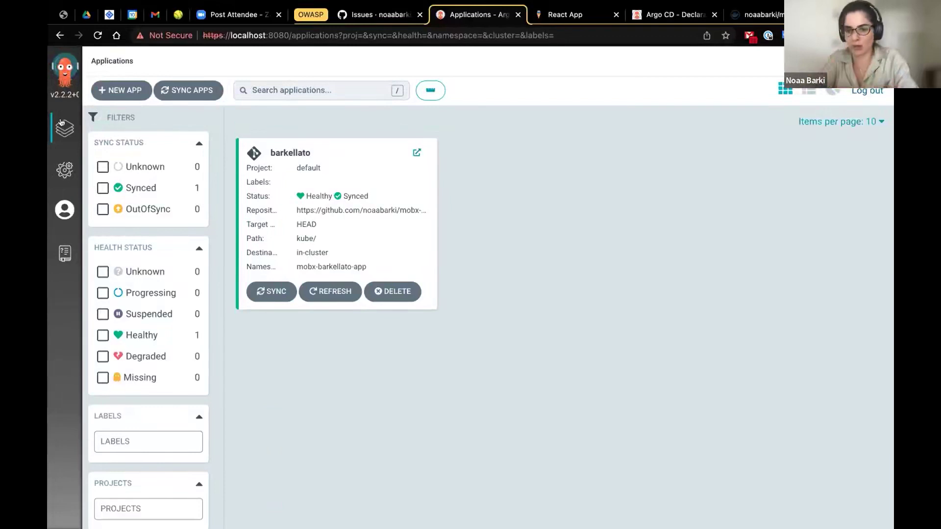
pyautogui.click(671, 14)
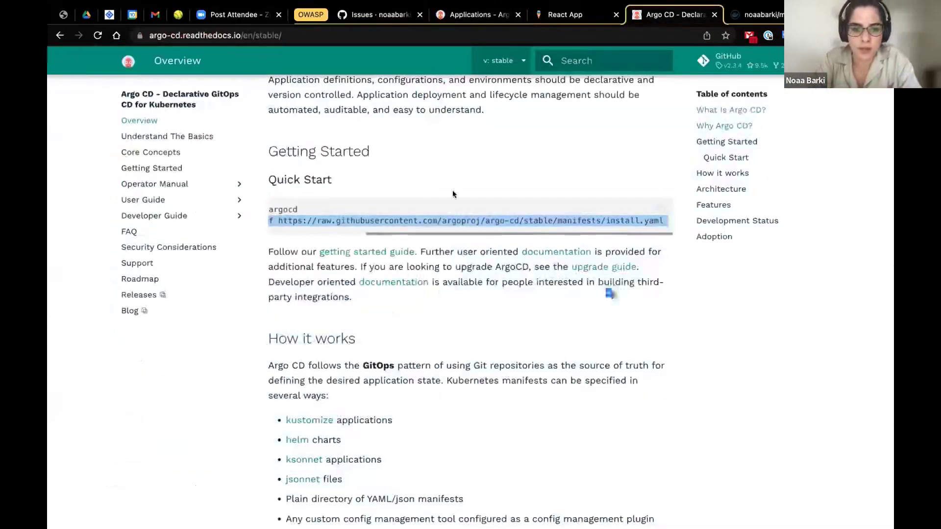
pyautogui.click(453, 194)
pyautogui.hscroll(-5, 403, 212)
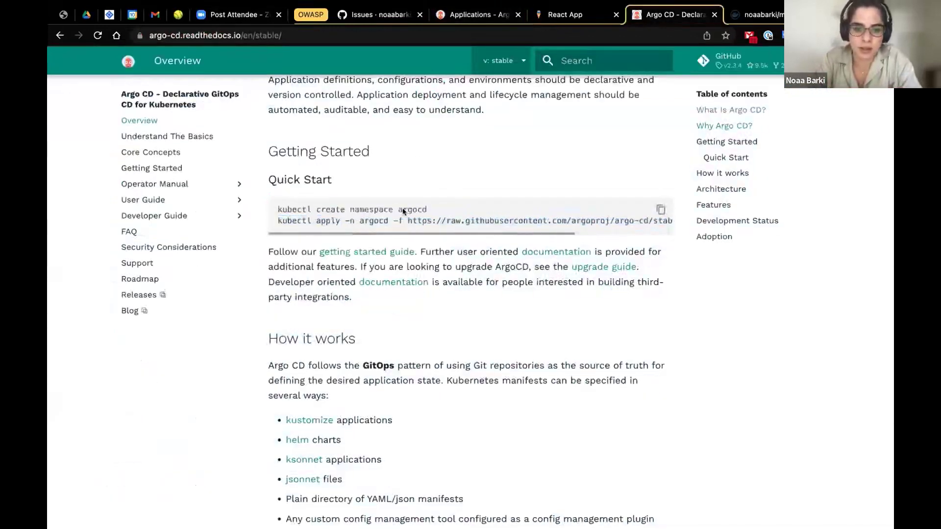
pyautogui.moveTo(280, 206); pyautogui.dragTo(445, 207)
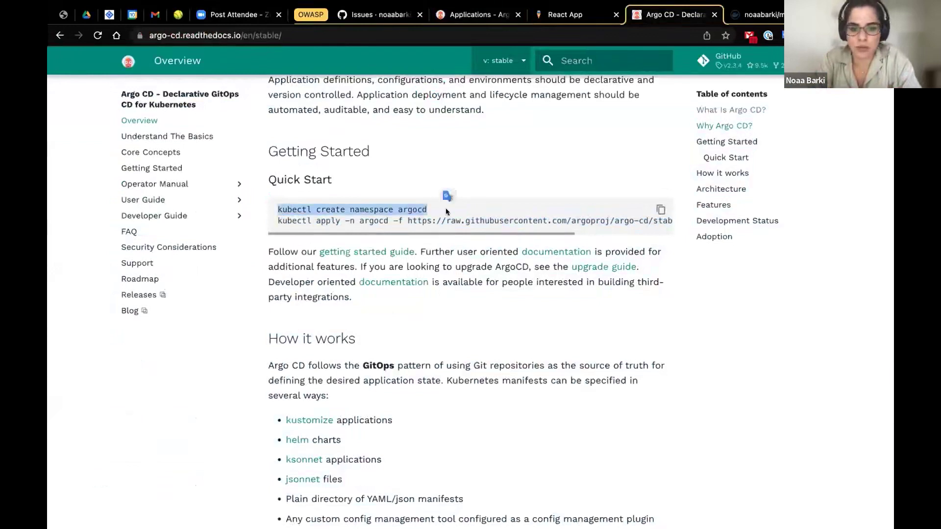
pyautogui.doubleClick(408, 209)
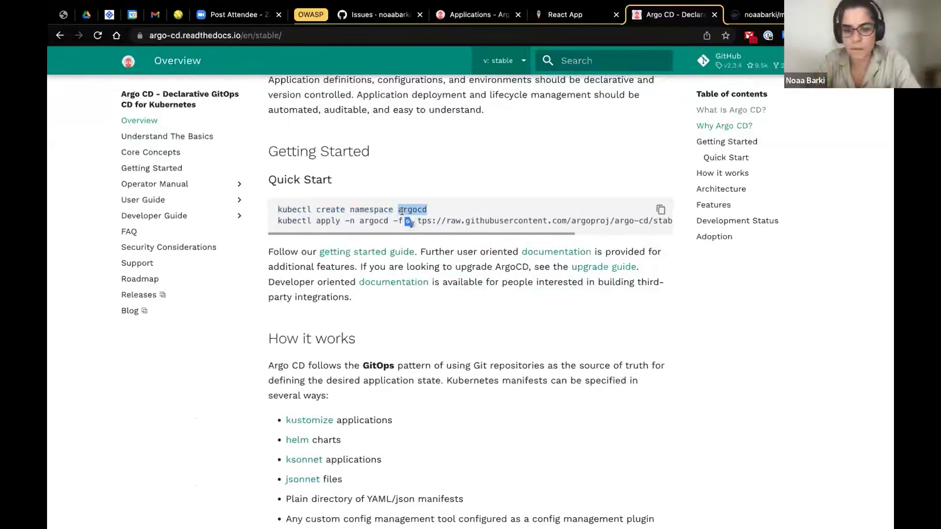
pyautogui.click(382, 214)
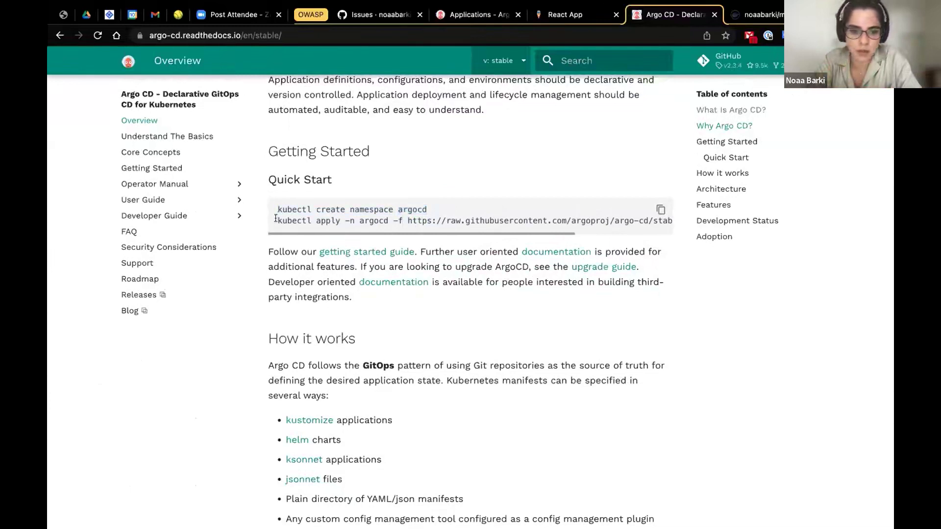
# Step: Examine the Quick Start kubectl apply command and open its install.yaml manifest URL in a new tab to skim the definitions
pyautogui.moveTo(275, 218); pyautogui.dragTo(620, 221)
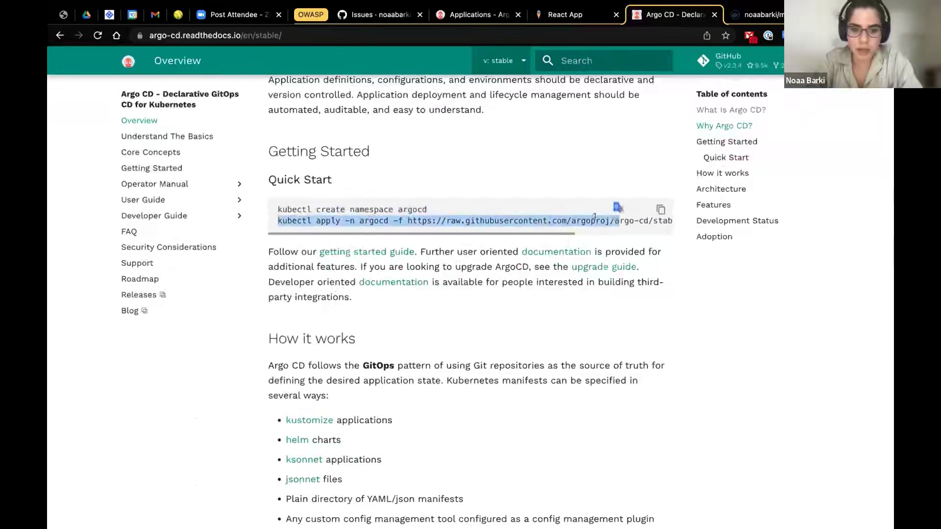
pyautogui.tripleClick(563, 218)
pyautogui.click(401, 221)
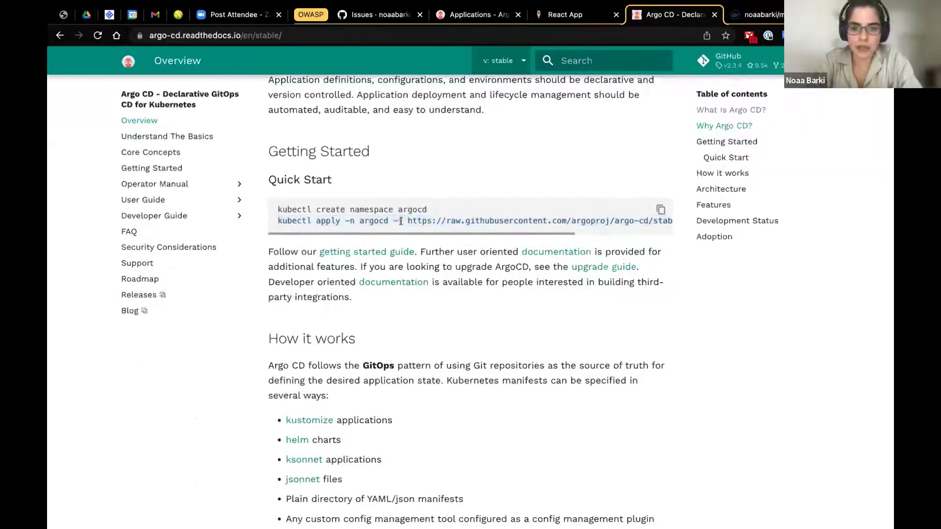
pyautogui.moveTo(402, 221); pyautogui.dragTo(670, 218)
pyautogui.hotkey('ctrl', 'c')
pyautogui.hotkey('ctrl', 't')
pyautogui.hotkey('ctrl', 'v')
pyautogui.press('Return')
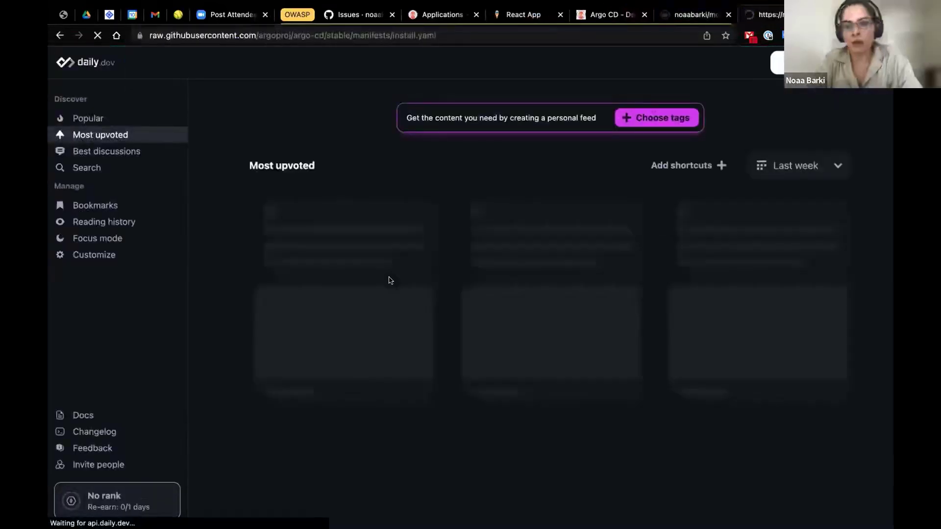
pyautogui.scroll(-15, 437, 237)
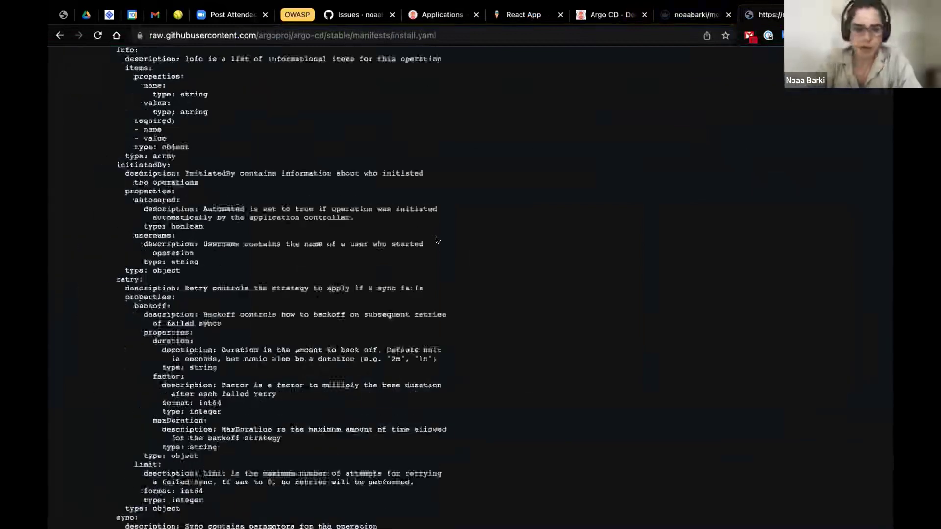
pyautogui.scroll(15, 436, 239)
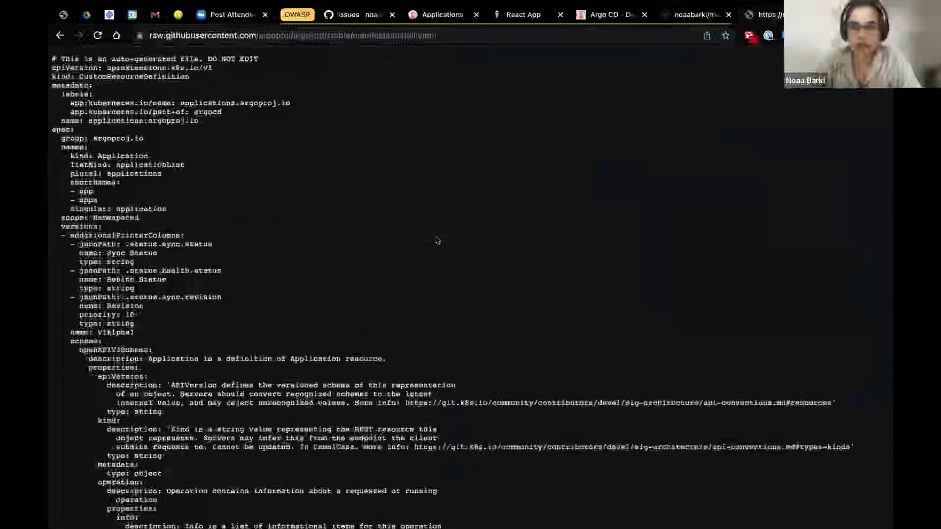
# Step: Skim the rest of the Argo CD documentation overview and view the deployed React shopping cart app
pyautogui.click(610, 14)
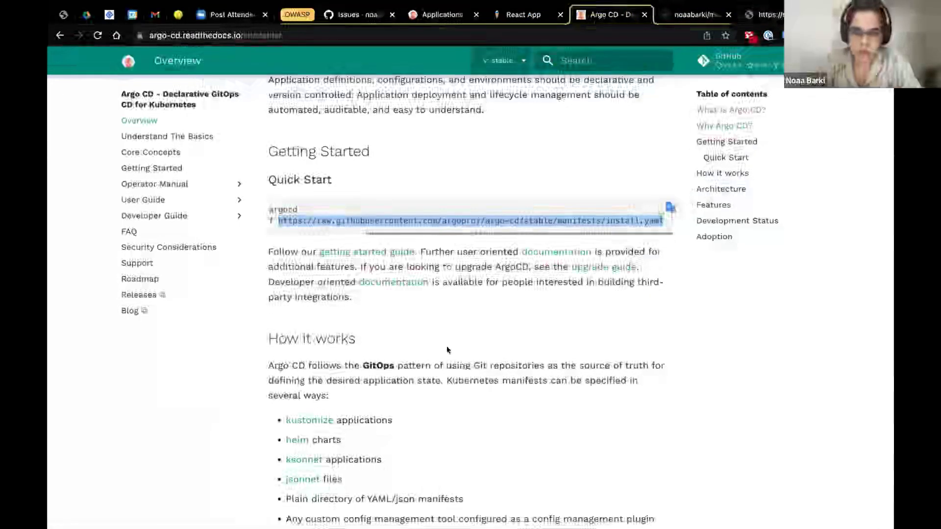
pyautogui.scroll(-5, 446, 346)
pyautogui.scroll(-15, 446, 346)
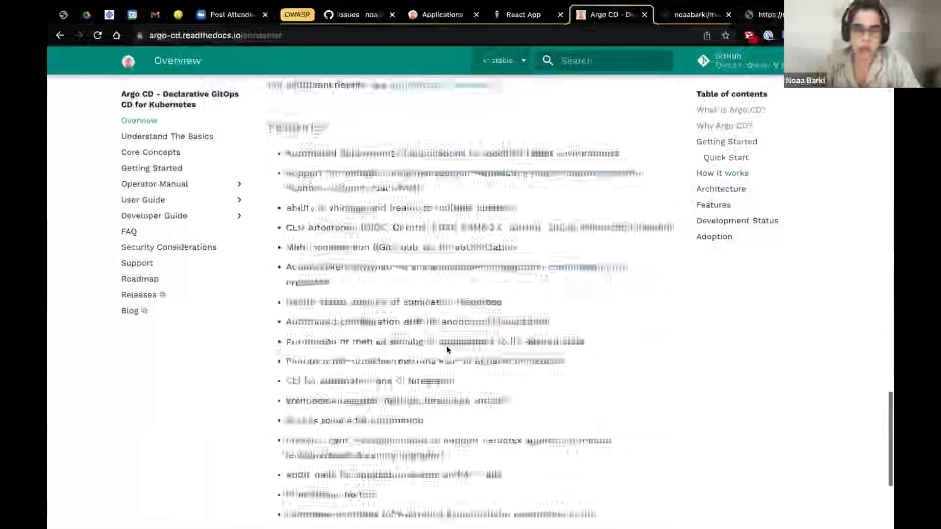
pyautogui.click(523, 14)
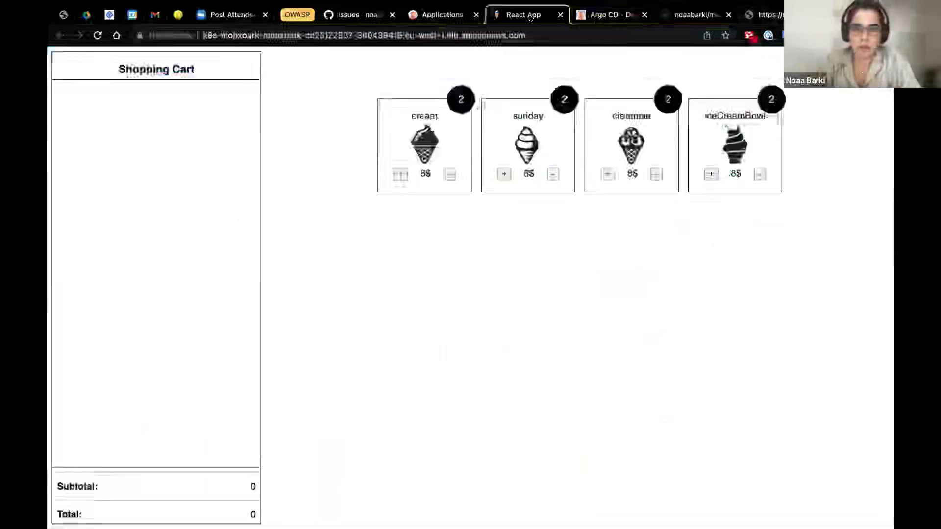
# Step: Start a new Argo CD application named test-demo in the default project
pyautogui.click(441, 14)
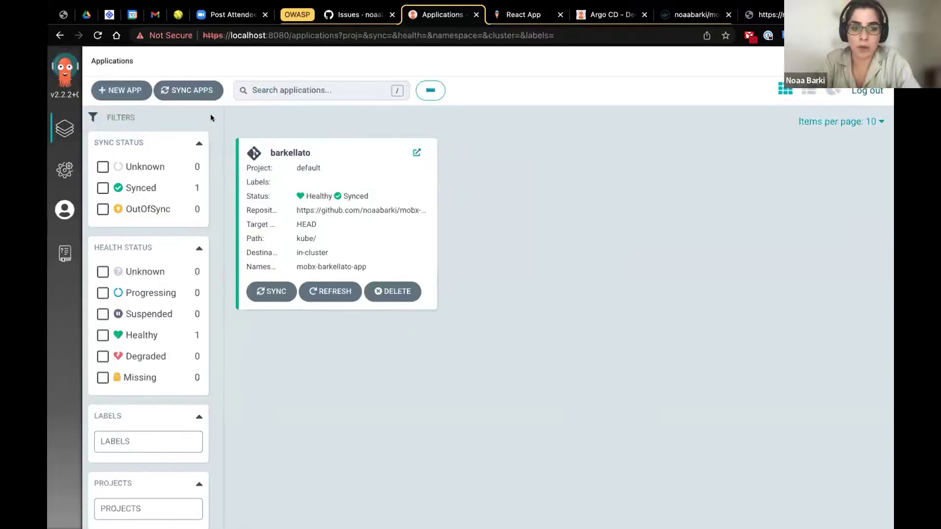
pyautogui.click(128, 91)
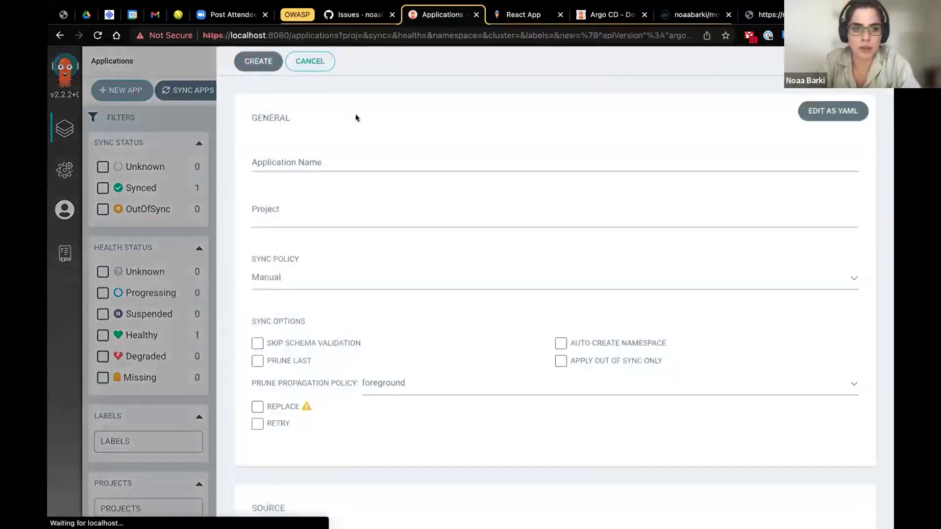
pyautogui.click(285, 156)
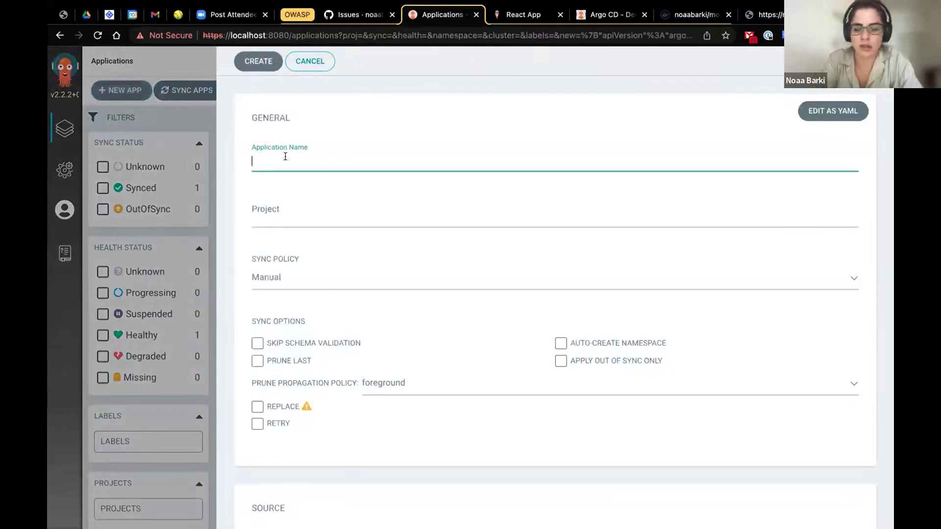
pyautogui.write('test-demo')
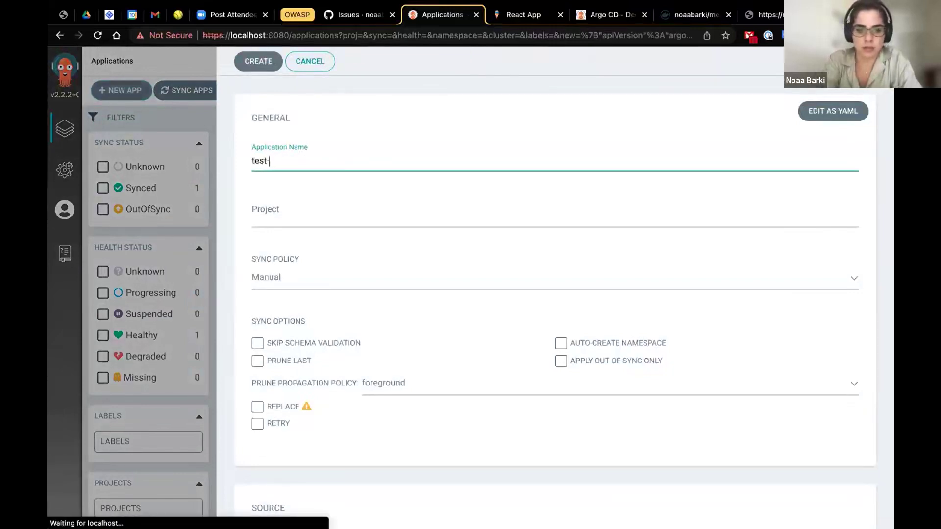
pyautogui.click(387, 215)
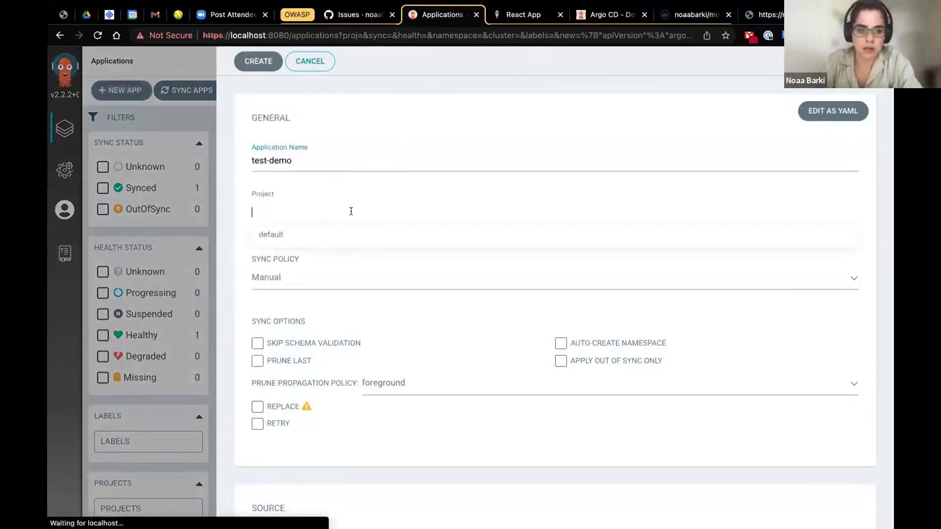
pyautogui.click(325, 236)
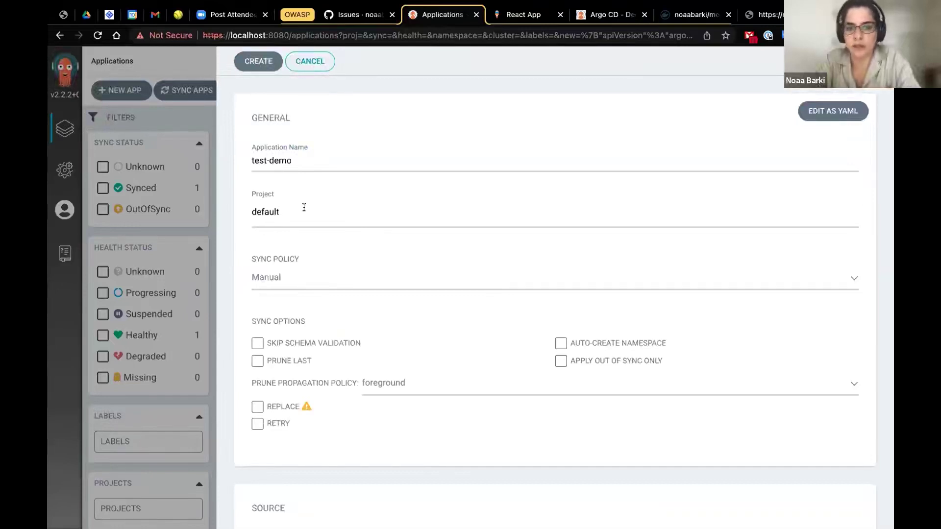
# Step: Set the new application's sync policy to Automatic
pyautogui.click(267, 281)
pyautogui.scroll(-1, 303, 277)
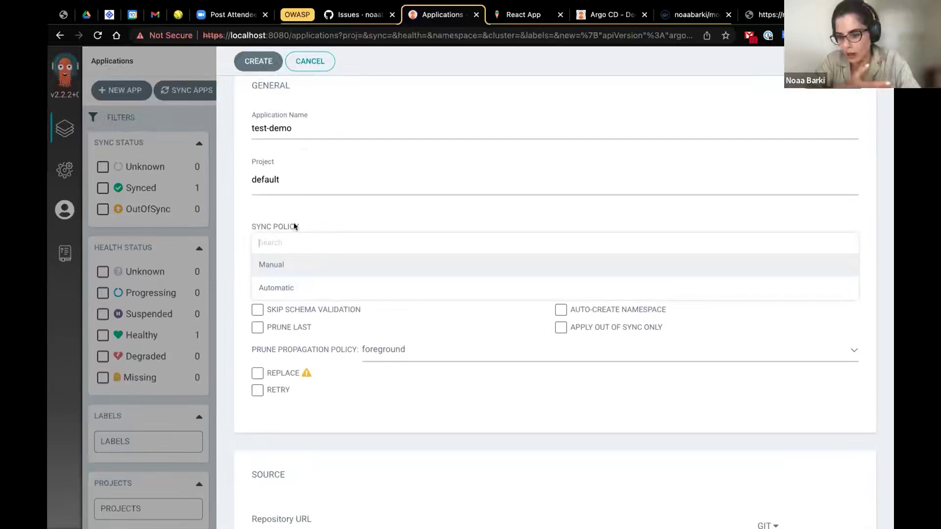
pyautogui.click(269, 286)
# Step: Set the application source to the suggested mobx-barkelato Git repository, keep revision HEAD, and enter the path /kube
pyautogui.scroll(-5, 403, 254)
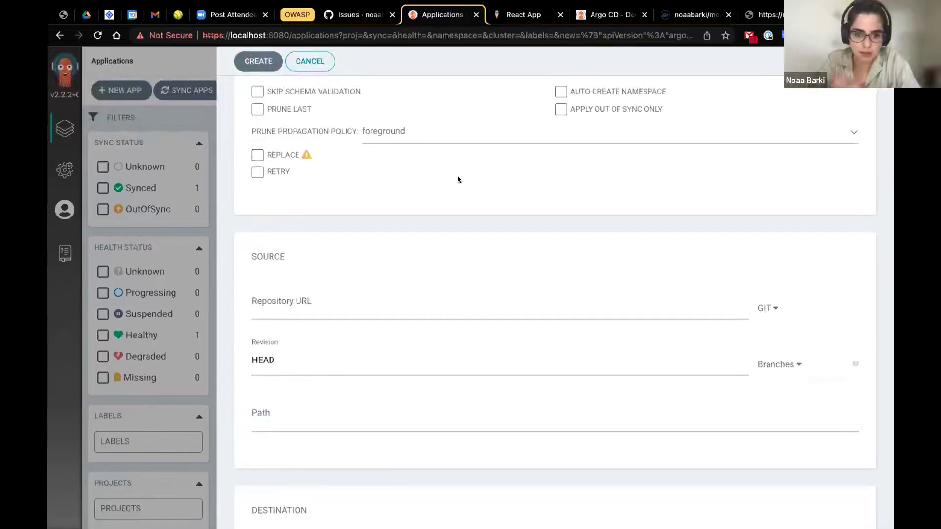
pyautogui.scroll(-2, 390, 286)
pyautogui.click(336, 236)
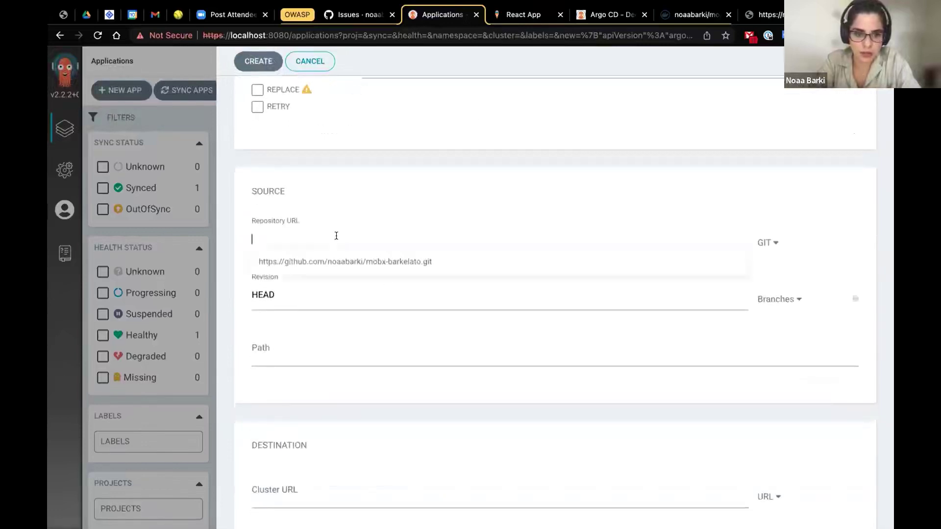
pyautogui.click(331, 263)
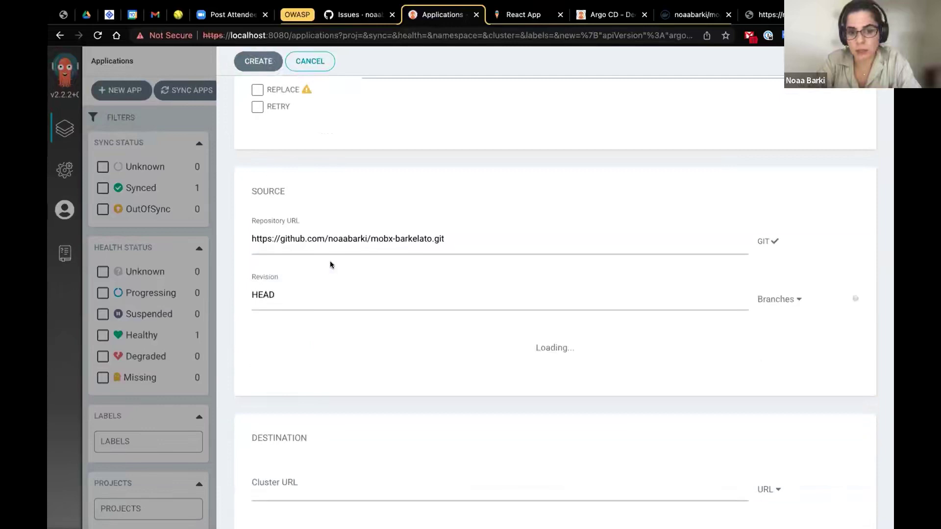
pyautogui.click(306, 286)
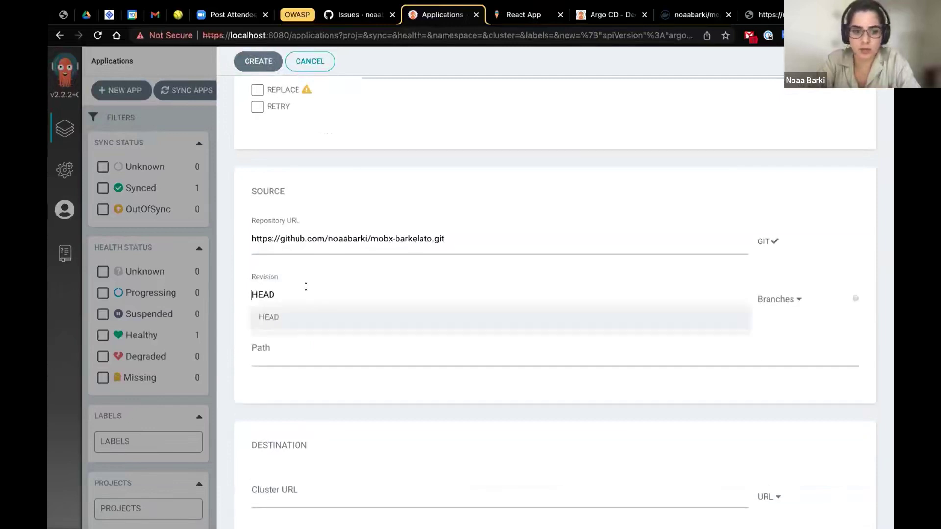
pyautogui.click(424, 352)
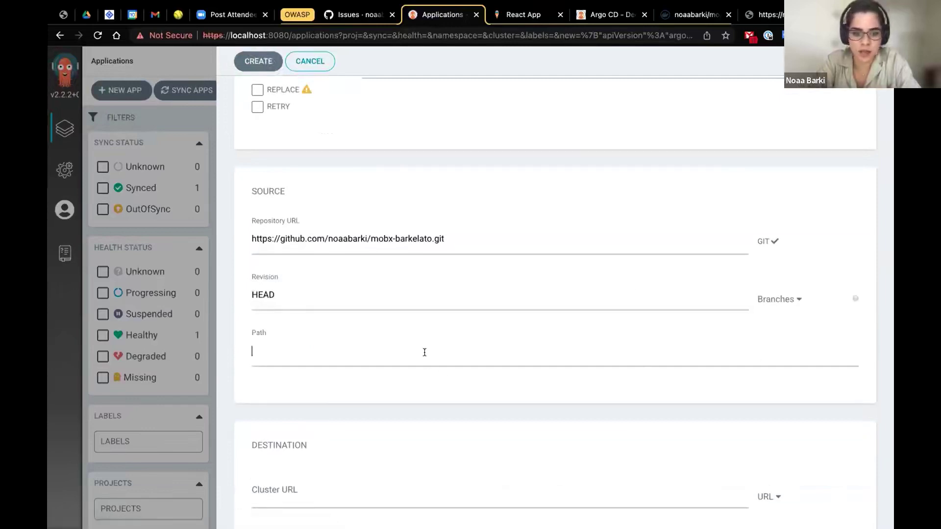
pyautogui.write('/kube')
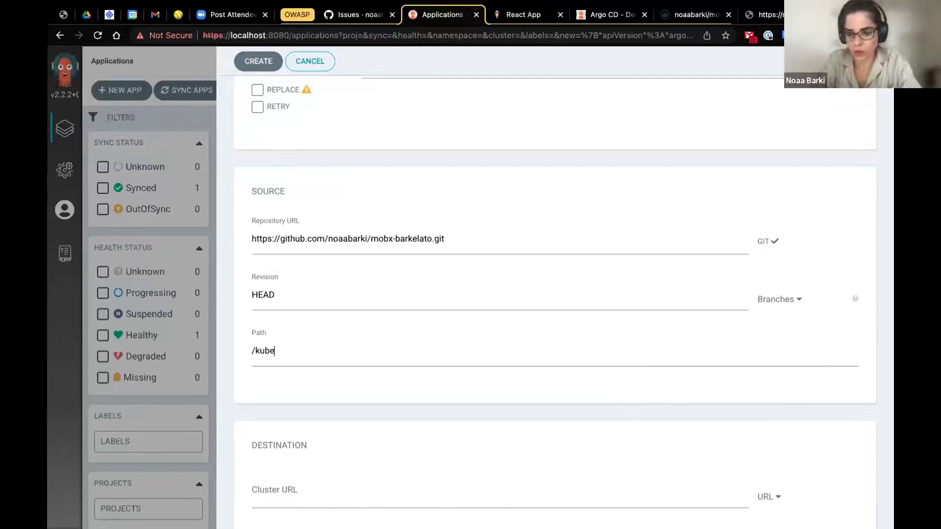
pyautogui.scroll(-5, 382, 364)
pyautogui.click(380, 273)
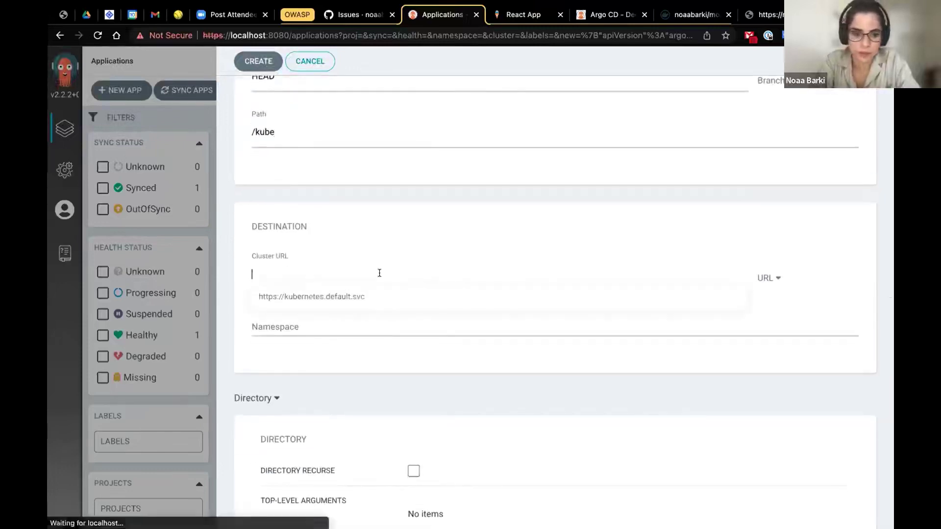
pyautogui.click(375, 292)
pyautogui.click(346, 329)
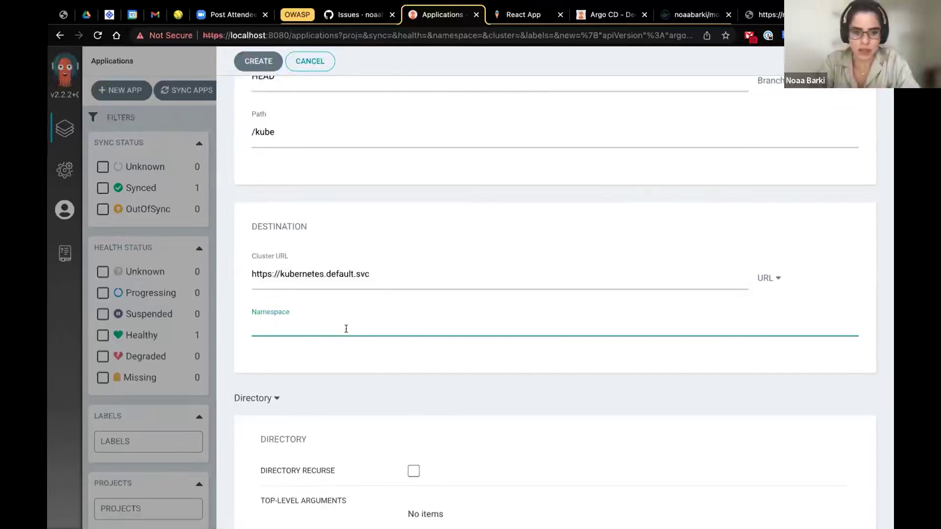
pyautogui.write('mox-bar')
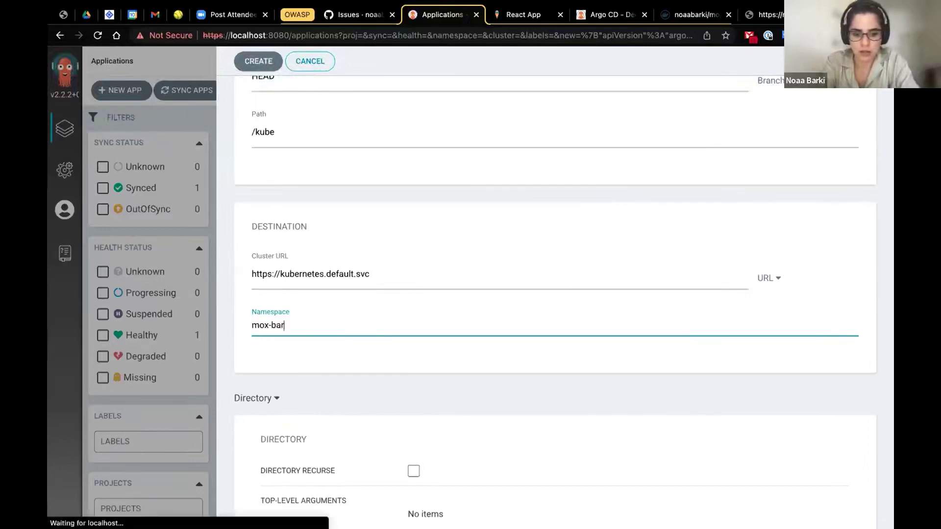
pyautogui.write('kellto')
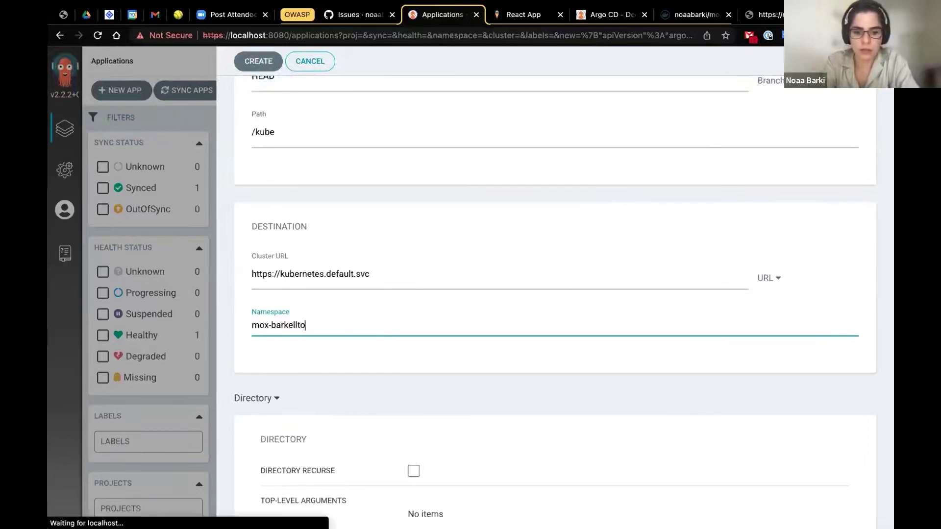
pyautogui.press('BackSpace')
pyautogui.press('BackSpace')
pyautogui.write('a')
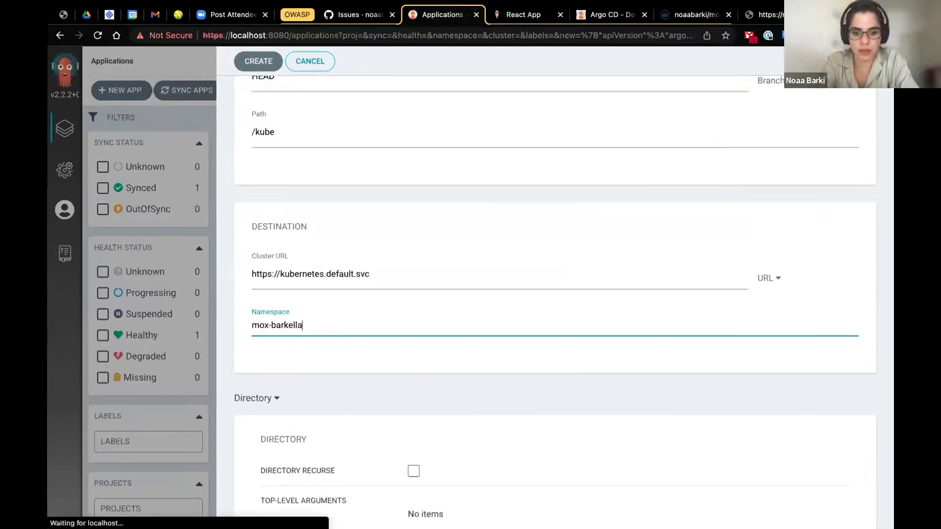
pyautogui.write('to-')
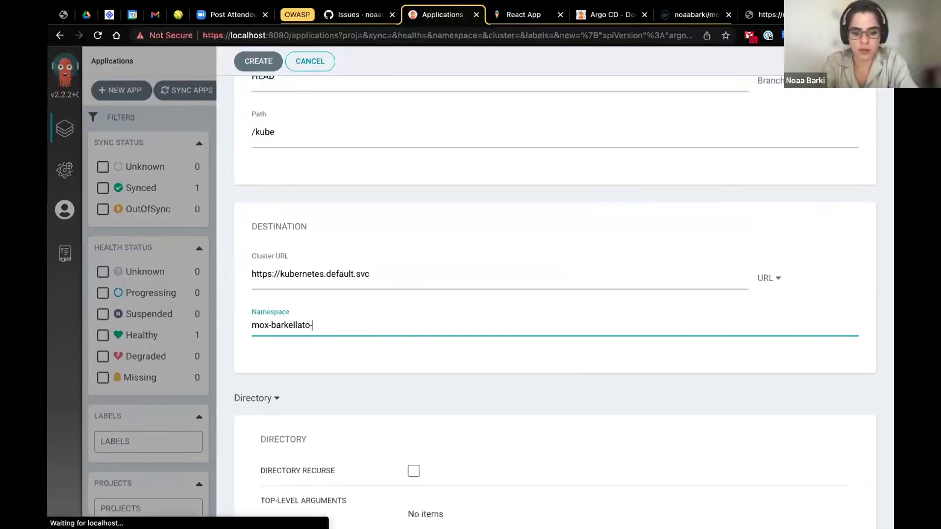
pyautogui.write('app')
pyautogui.scroll(-3, 378, 386)
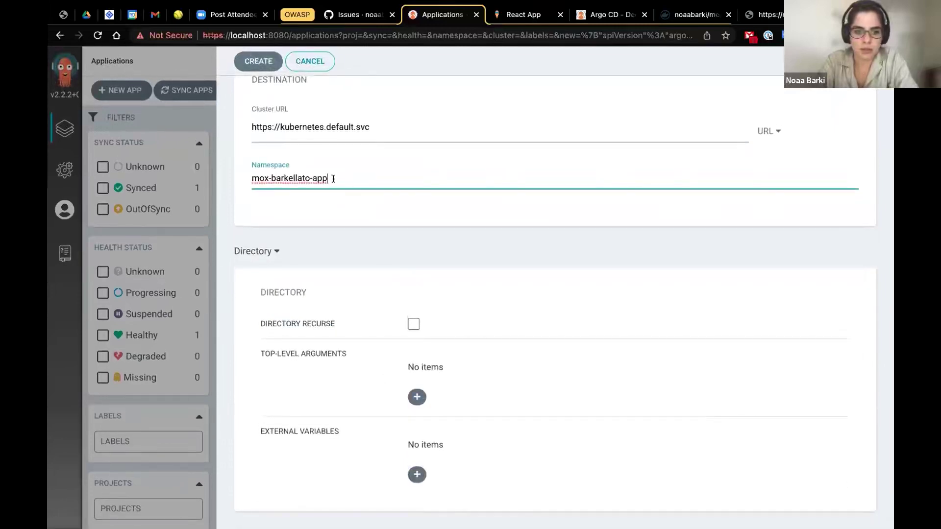
pyautogui.click(256, 62)
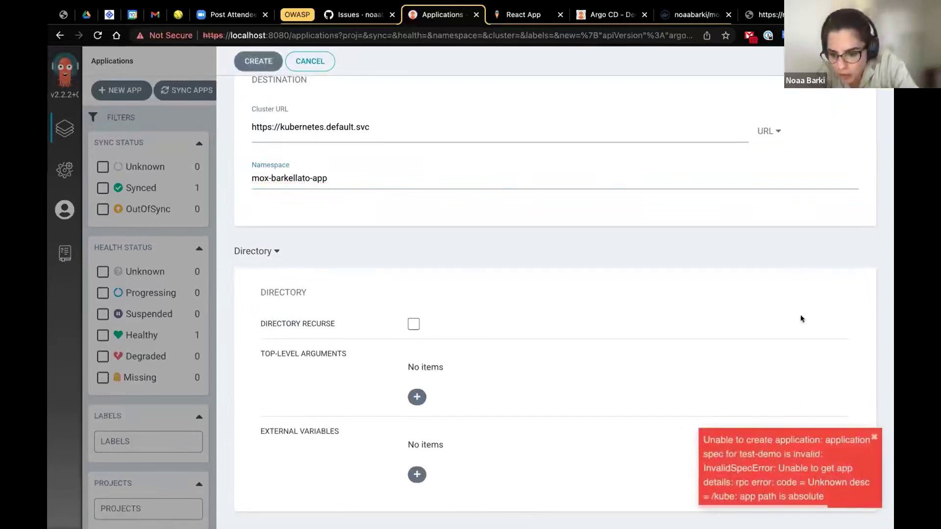
# Step: Correct the application's source path to kube, without the leading slash, and create the application
pyautogui.tripleClick(795, 468)
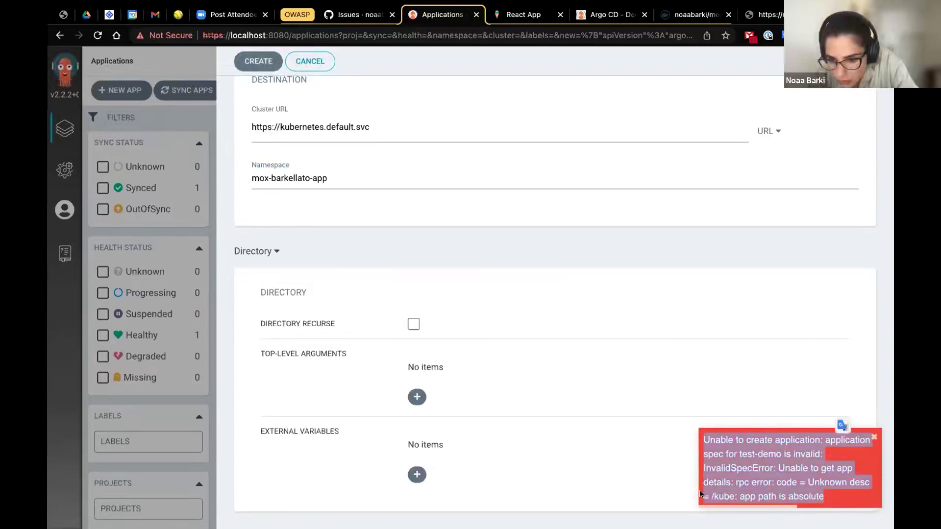
pyautogui.click(582, 393)
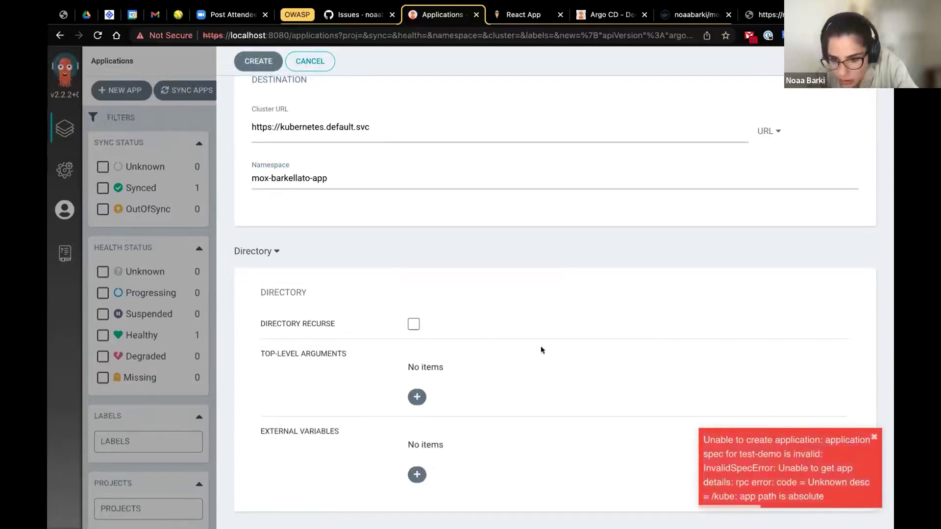
pyautogui.scroll(5, 471, 292)
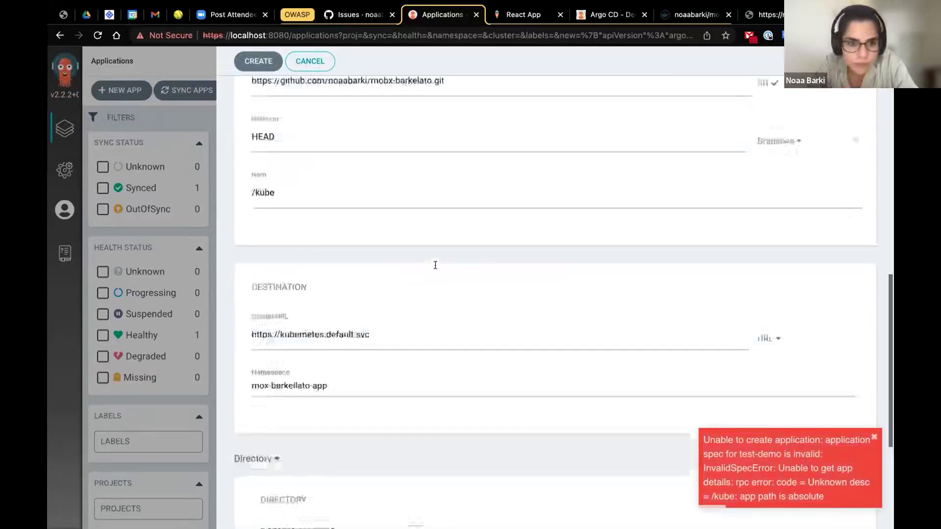
pyautogui.click(381, 272)
pyautogui.press('Home')
pyautogui.press('Delete')
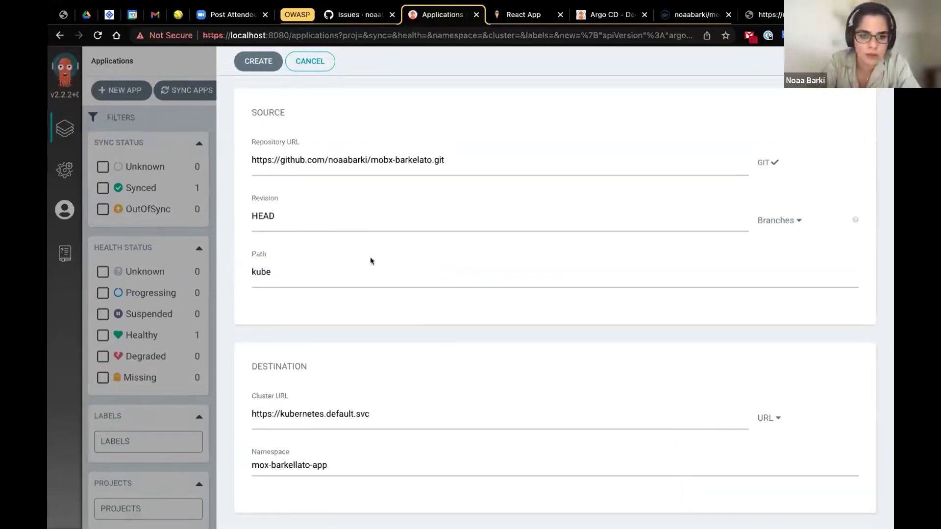
pyautogui.click(257, 57)
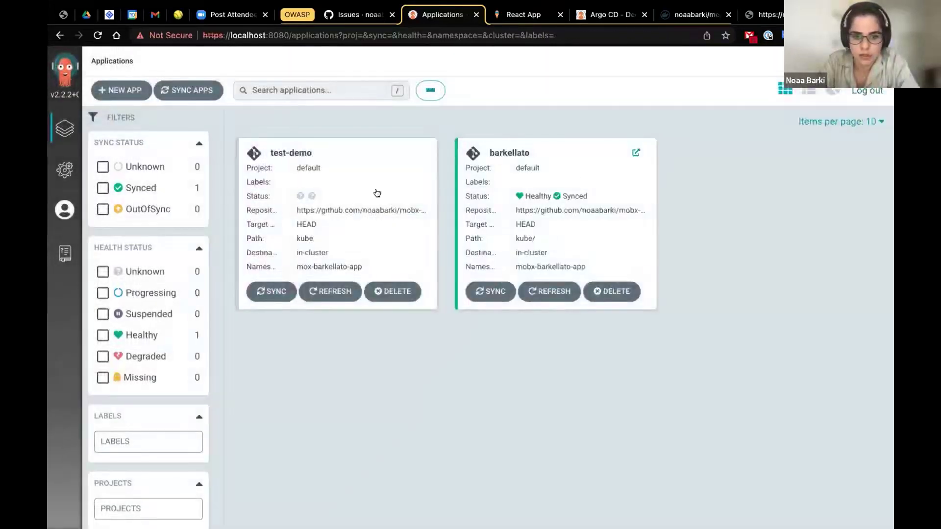
# Step: Open the test-demo application and read the warning in its application conditions
pyautogui.click(357, 166)
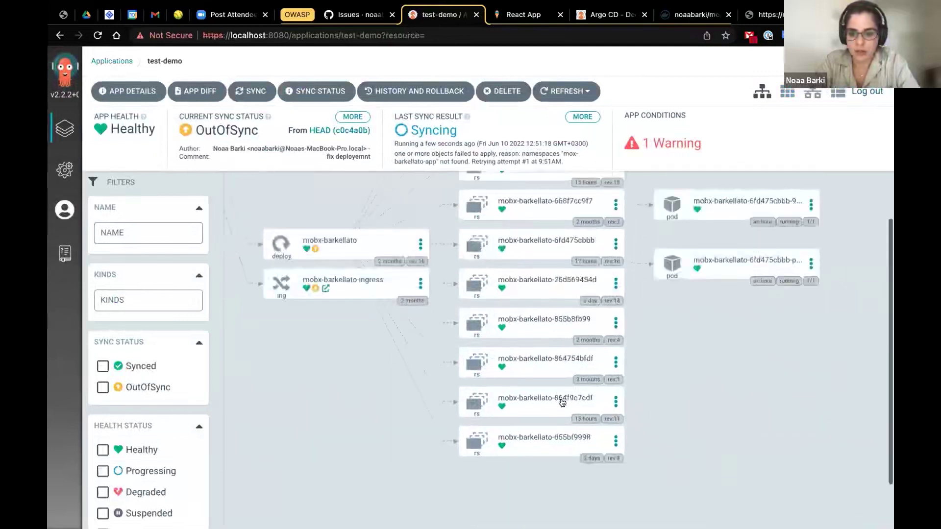
pyautogui.click(652, 145)
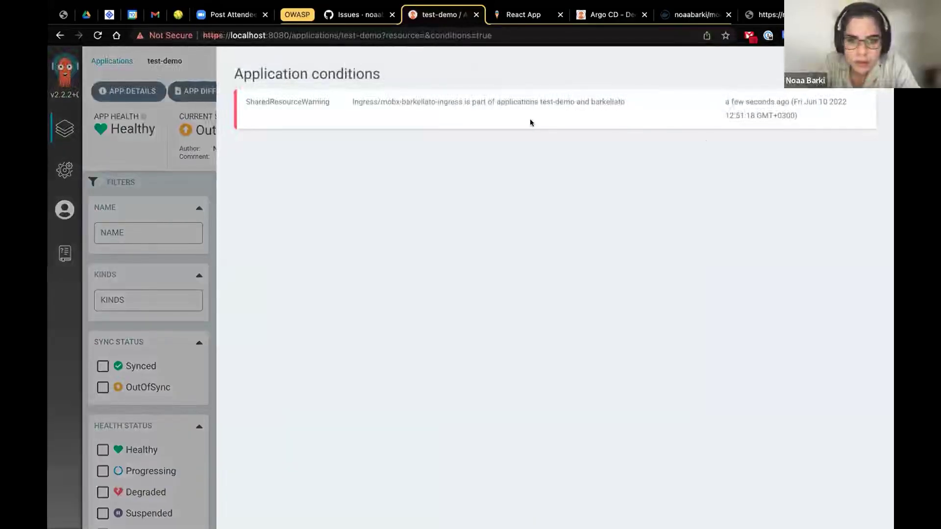
pyautogui.tripleClick(492, 98)
pyautogui.click(581, 97)
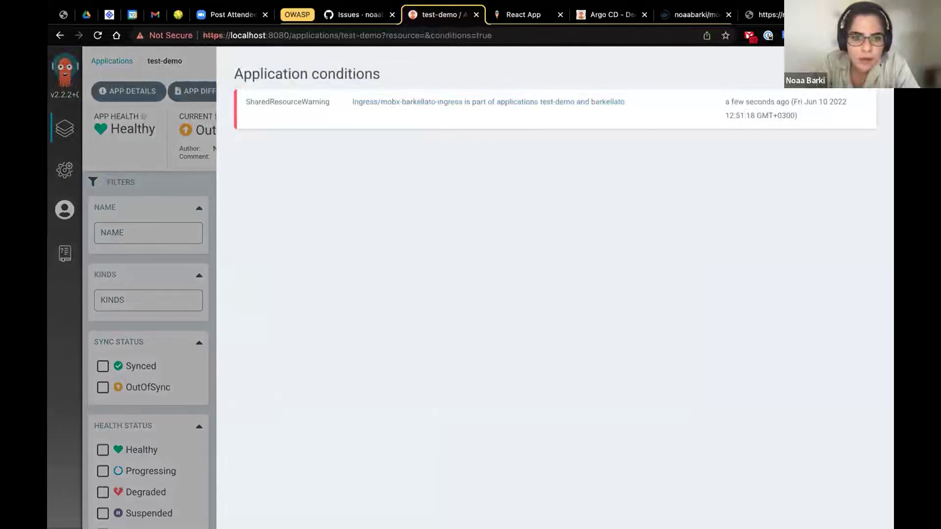
pyautogui.press('Escape')
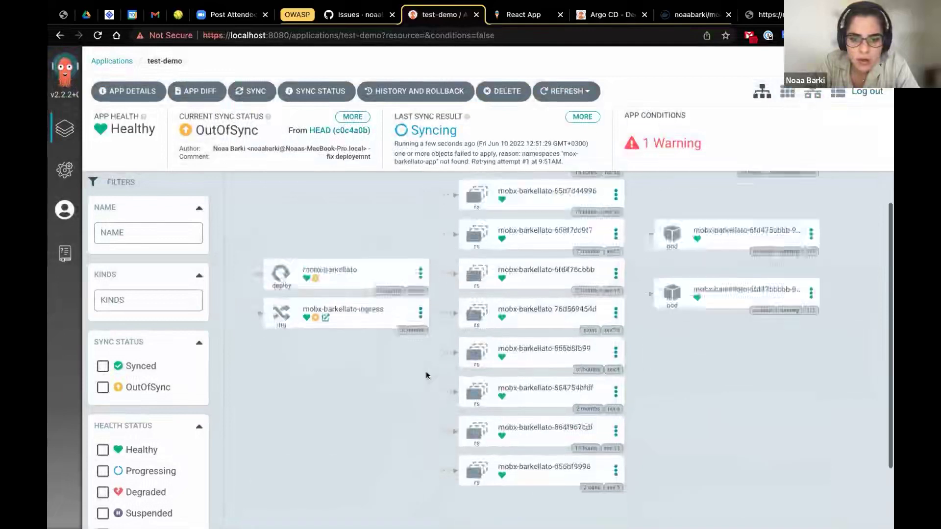
# Step: Examine test-demo's last sync result and its resource tree, including the service, deployment and ingress
pyautogui.scroll(4, 396, 295)
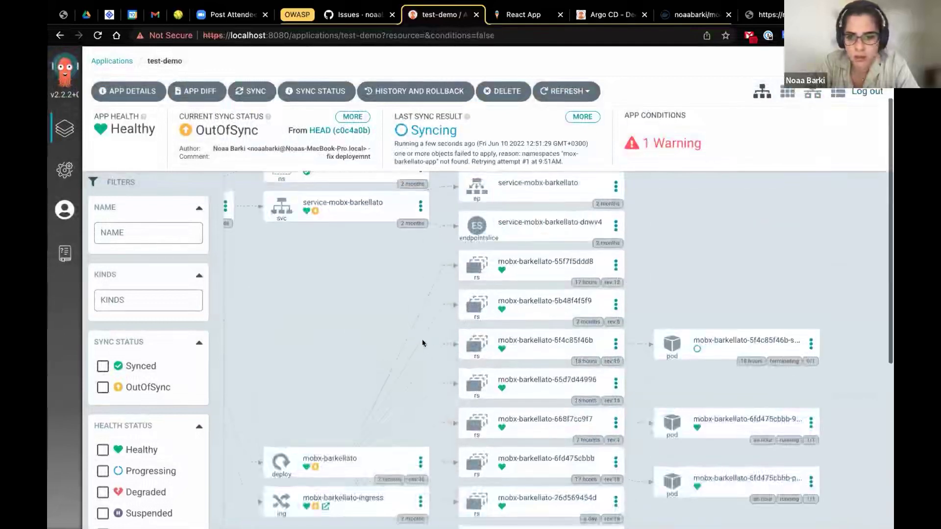
pyautogui.doubleClick(440, 137)
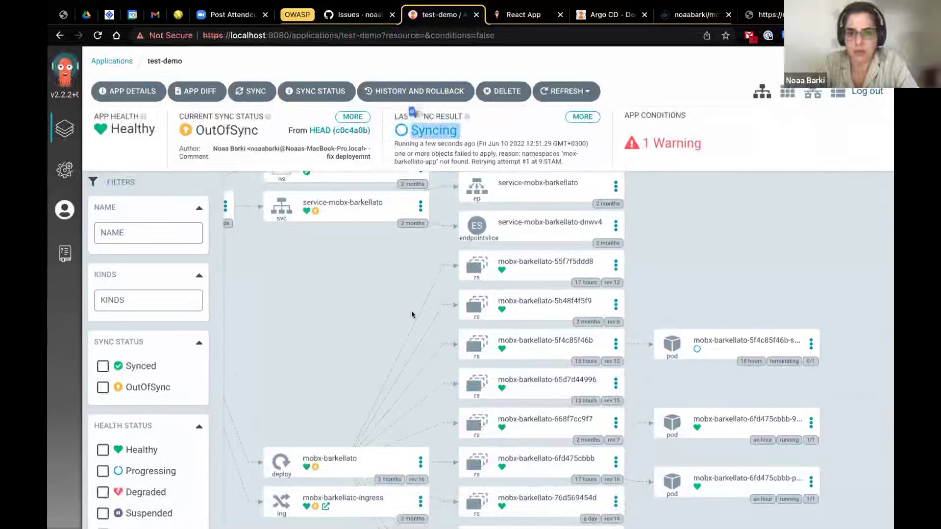
pyautogui.hscroll(1, 407, 334)
pyautogui.scroll(5, 408, 334)
pyautogui.hscroll(-5, 408, 334)
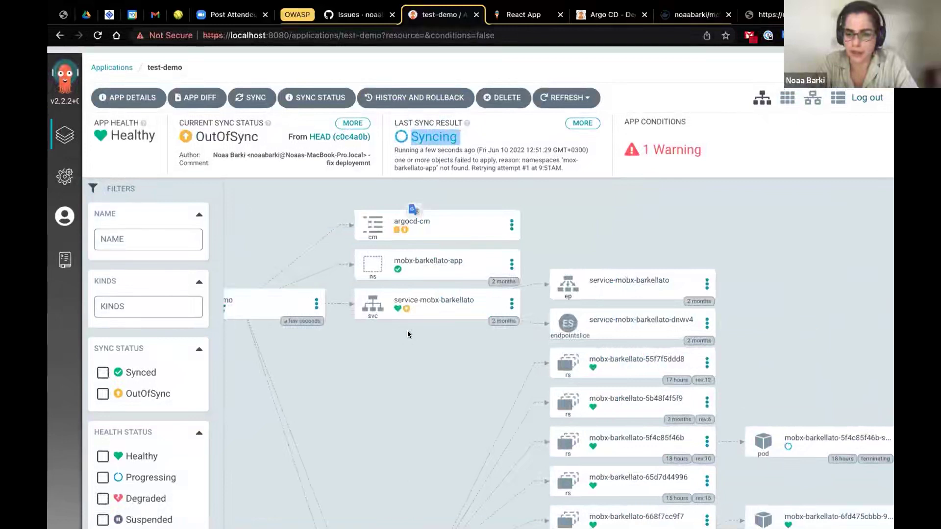
pyautogui.scroll(-1, 333, 251)
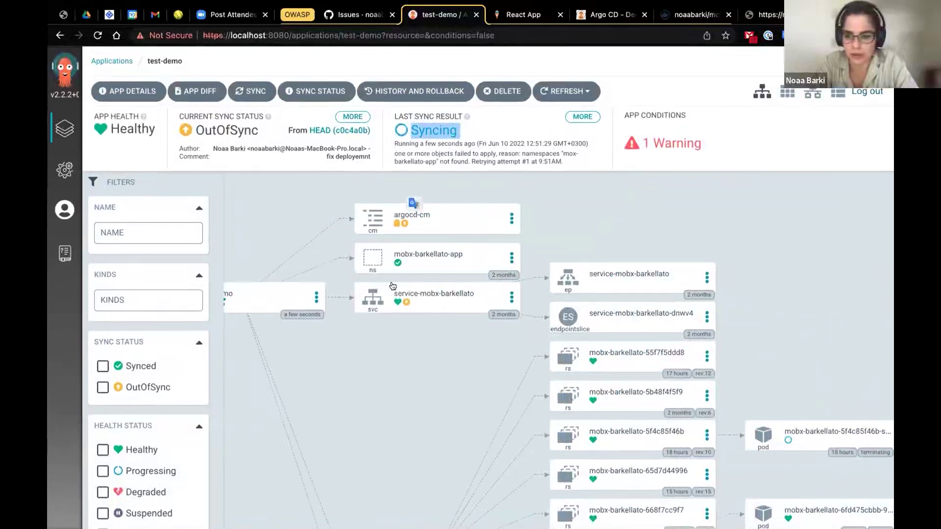
pyautogui.scroll(-8, 355, 275)
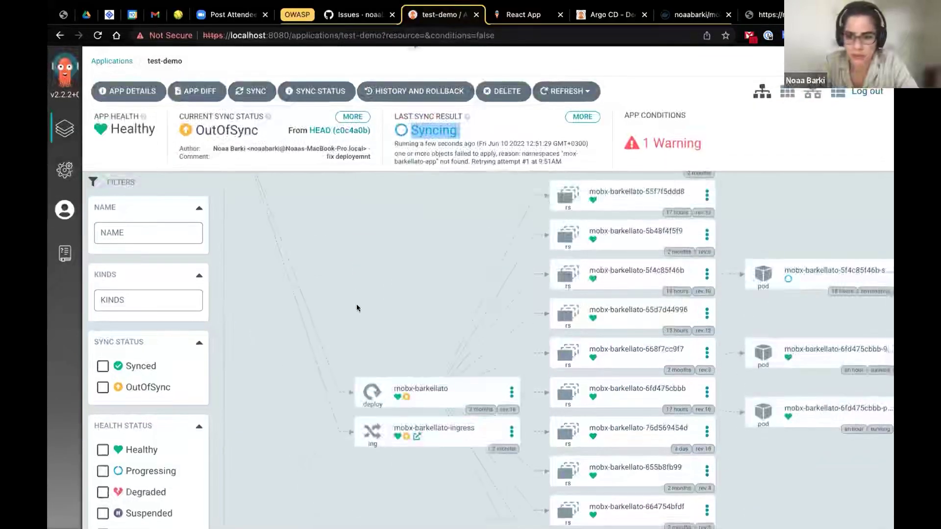
pyautogui.scroll(2, 343, 294)
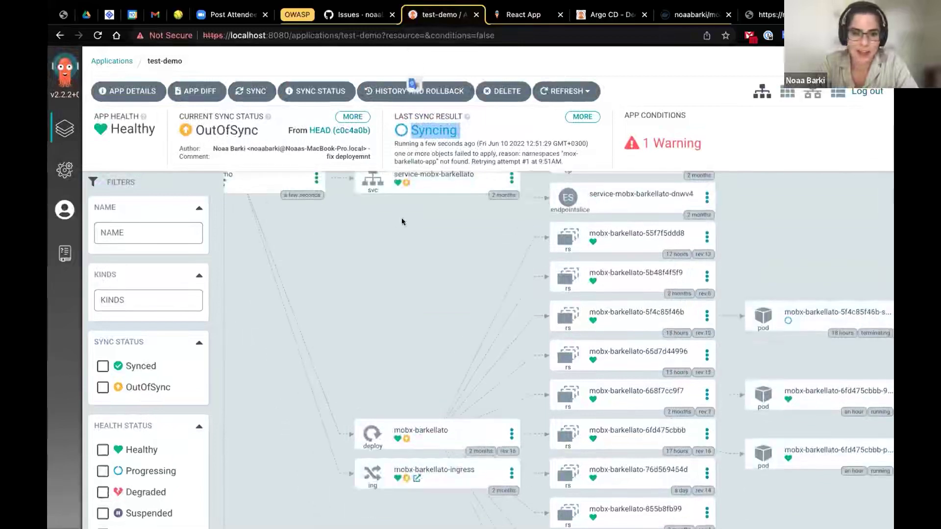
# Step: Switch to Visual Studio Code and remove the sha256 digest from the mobx-barkellato container image in kube/deployment.yaml
pyautogui.click(364, 19)
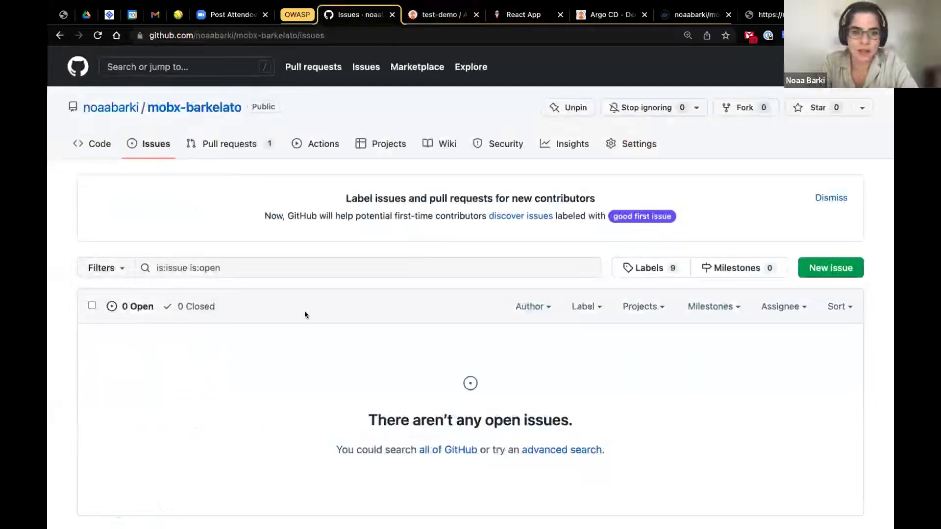
pyautogui.scroll(-2, 305, 311)
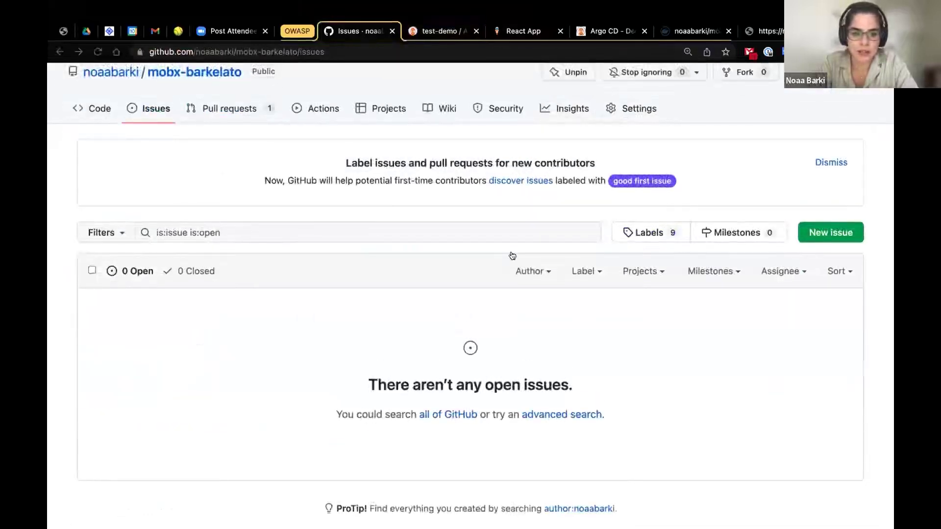
pyautogui.press('super+Tab')
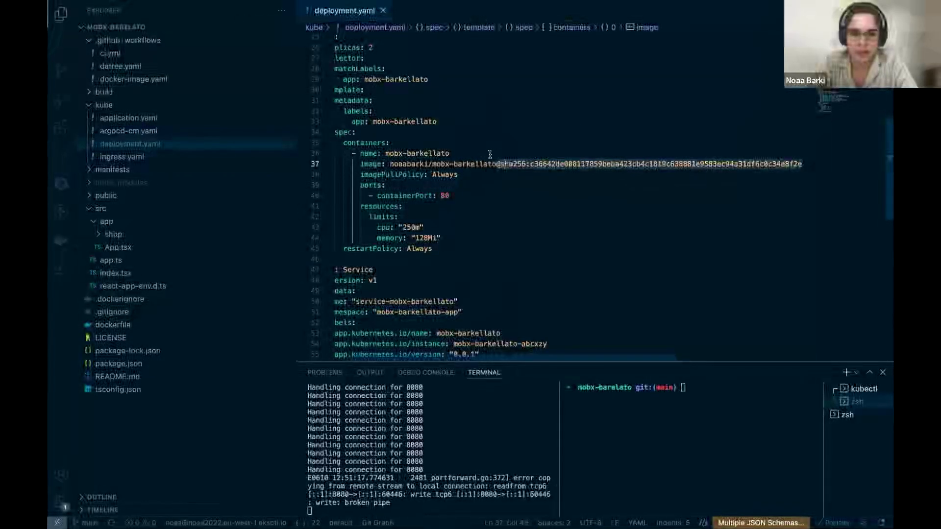
pyautogui.click(494, 163)
pyautogui.hotkey('shift', 'End')
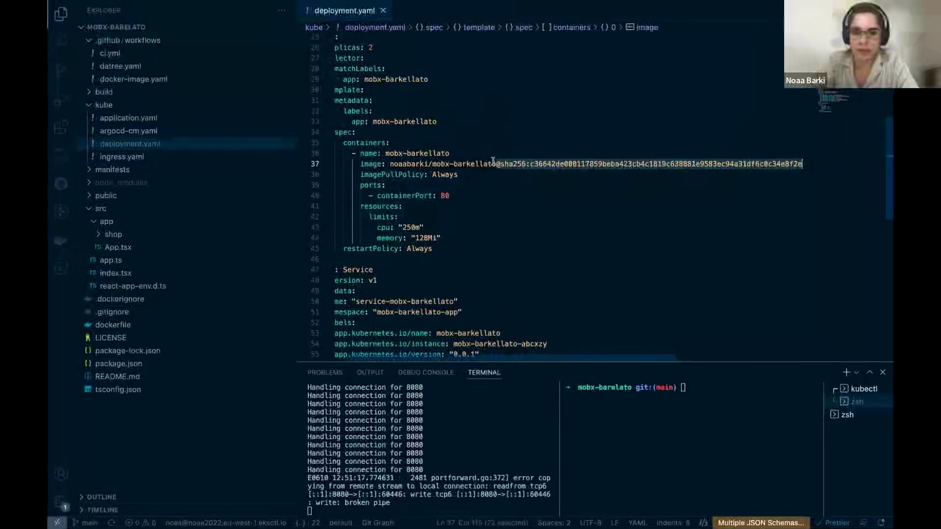
pyautogui.press('BackSpace')
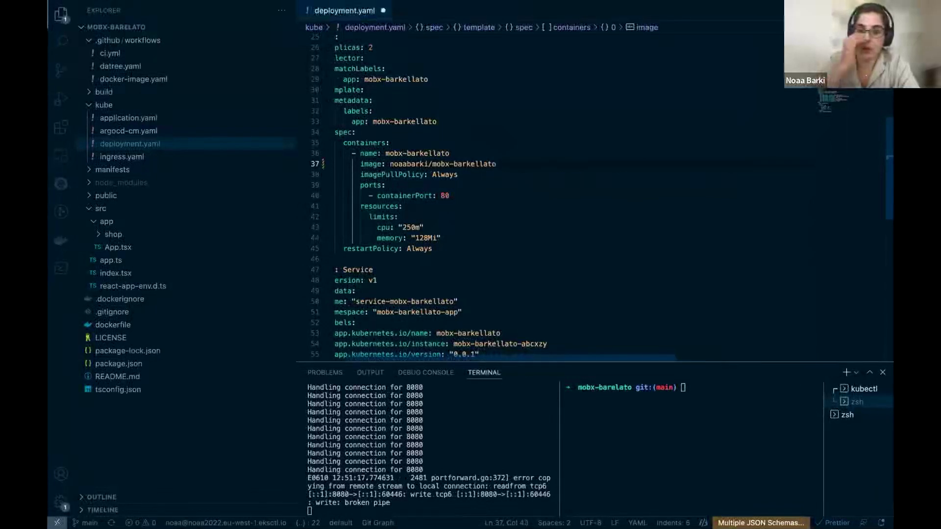
# Step: Add the tag v2 to the mobx-barkellato container image and save deployment.yaml
pyautogui.scroll(8, 484, 151)
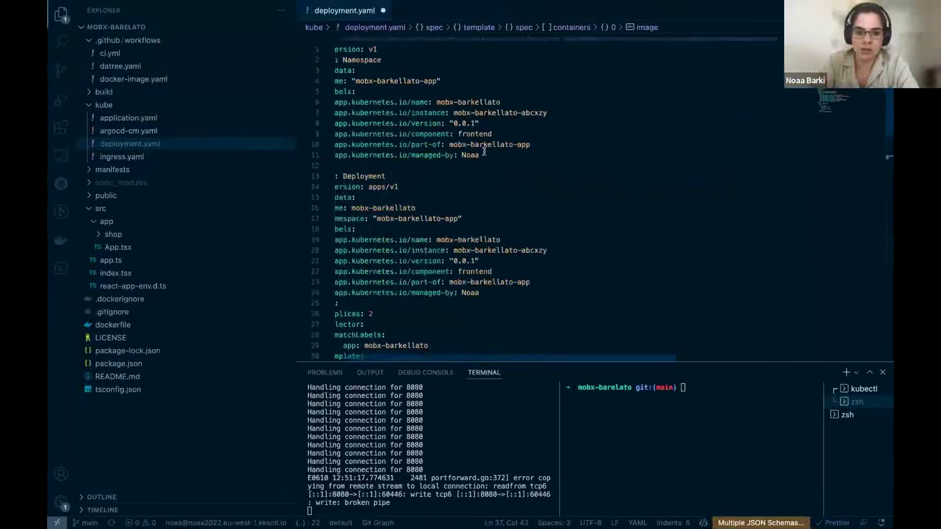
pyautogui.scroll(-9, 425, 161)
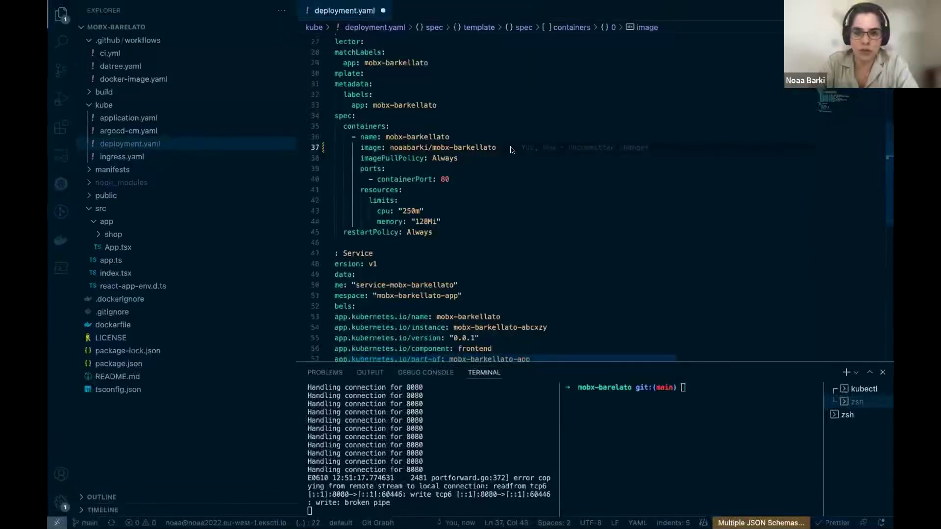
pyautogui.write(':v')
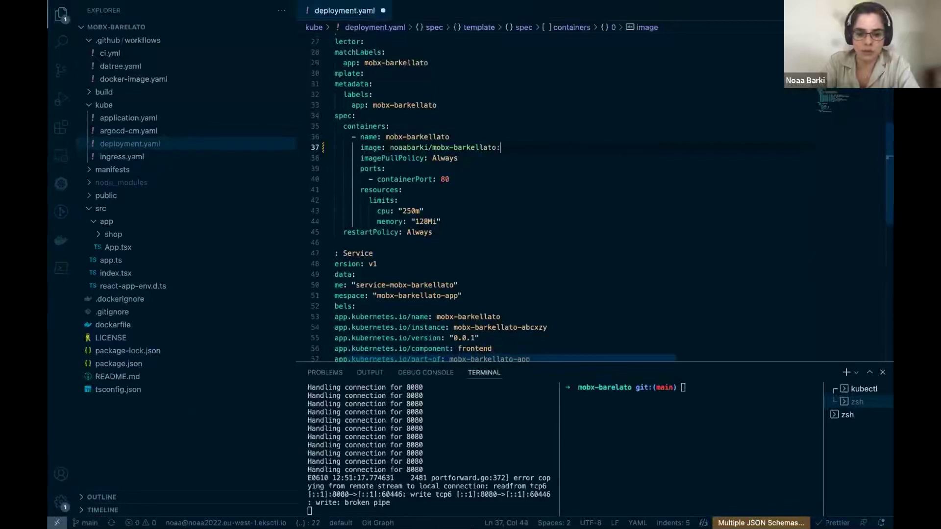
pyautogui.press('super+s')
pyautogui.click(475, 133)
pyautogui.press('Down')
pyautogui.press('Down')
pyautogui.press('Down')
pyautogui.press('Down')
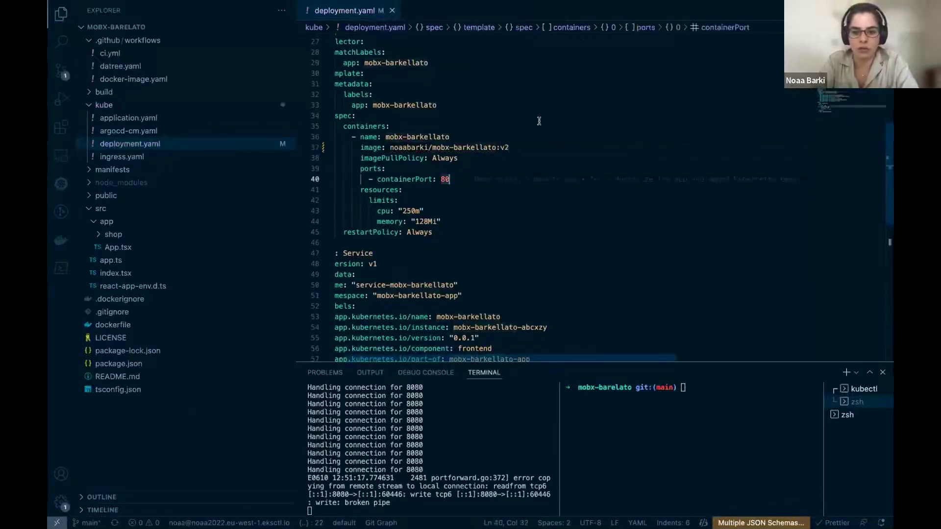
# Step: Check the image tags on Docker Hub in the browser, then set the deployment's image tag to v1.0.0 in Visual Studio Code and save
pyautogui.press('super+Tab')
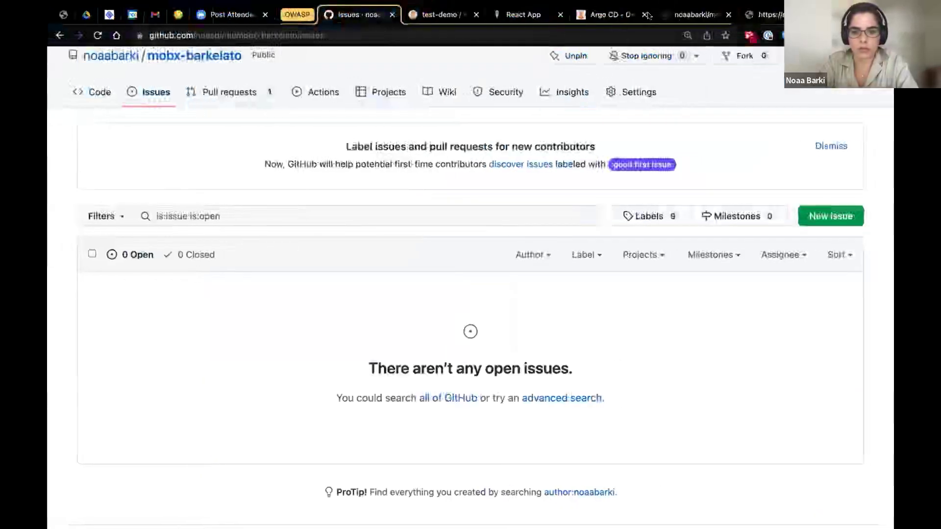
pyautogui.click(698, 16)
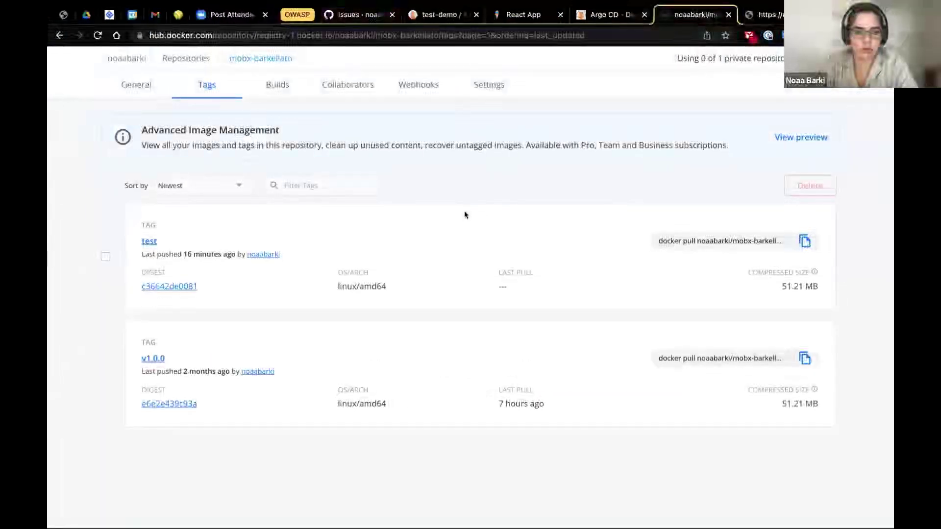
pyautogui.press('super+Tab')
pyautogui.click(514, 147)
pyautogui.press('BackSpace')
pyautogui.write('1.0.0')
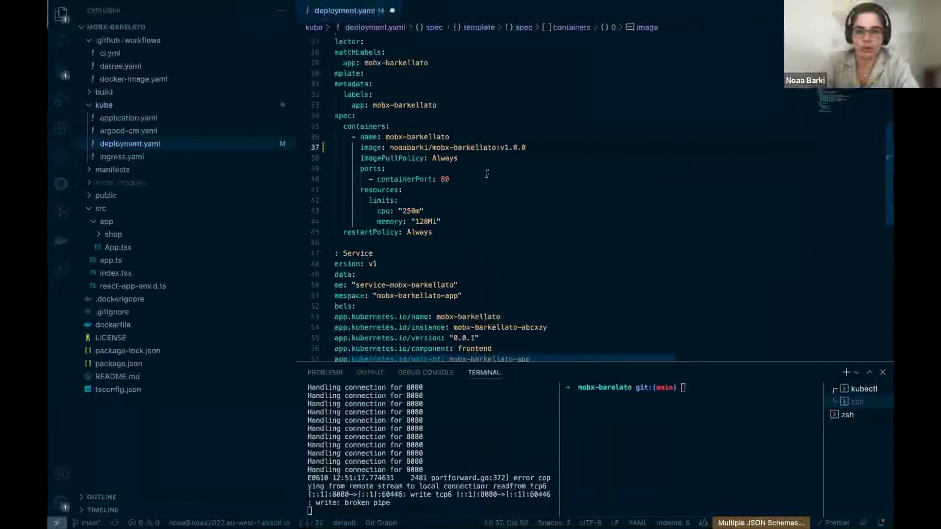
pyautogui.click(386, 168)
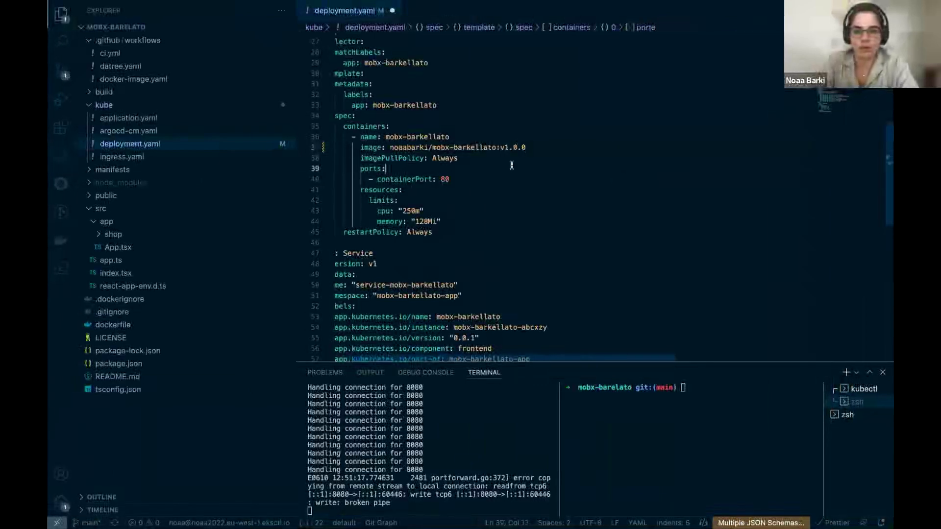
pyautogui.hotkey('ctrl', 's')
# Step: Commit all changes from the terminal with git, using the message "change deployment image", and push the commit
pyautogui.write('git a')
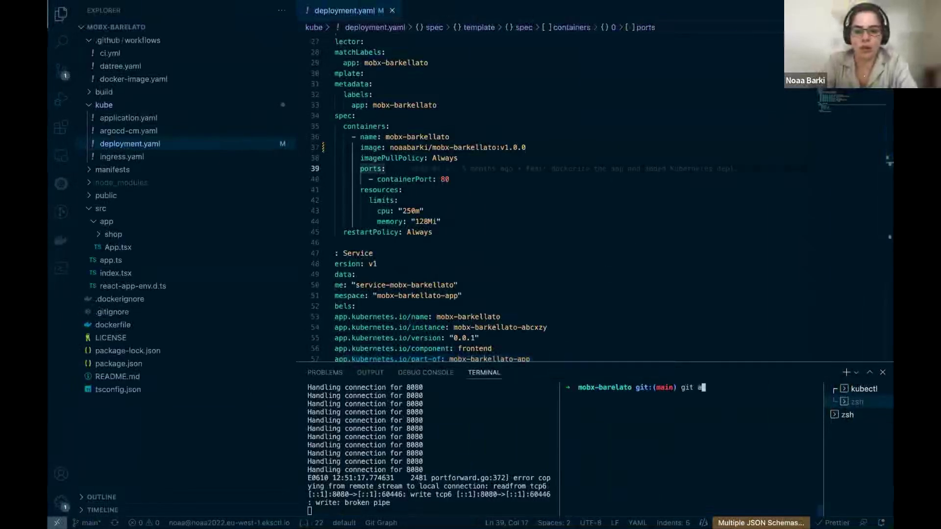
pyautogui.write('dd .')
pyautogui.press('Return')
pyautogui.write('git ')
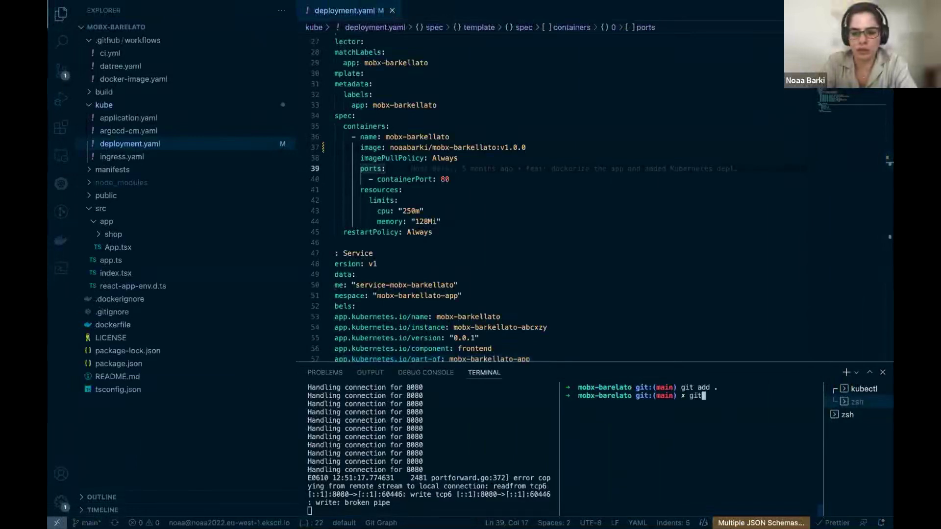
pyautogui.write('commit -m "chang')
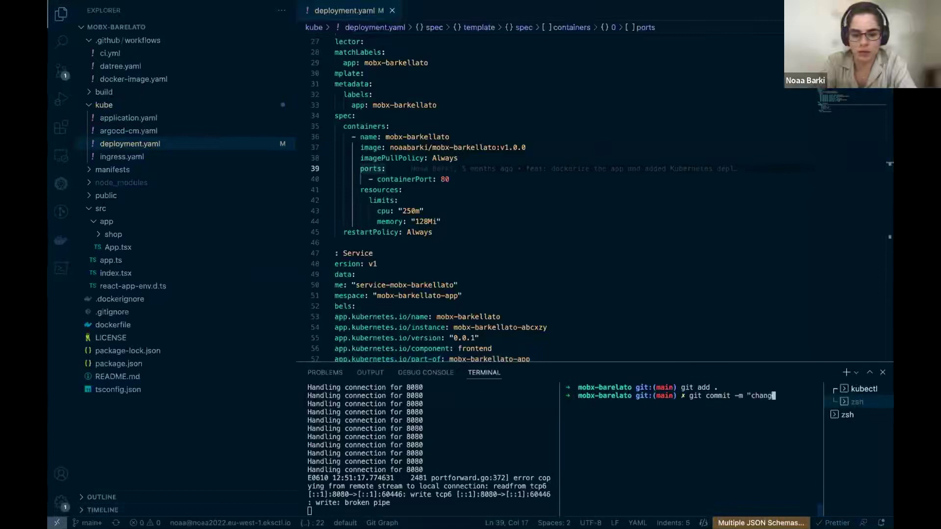
pyautogui.write('e deploy')
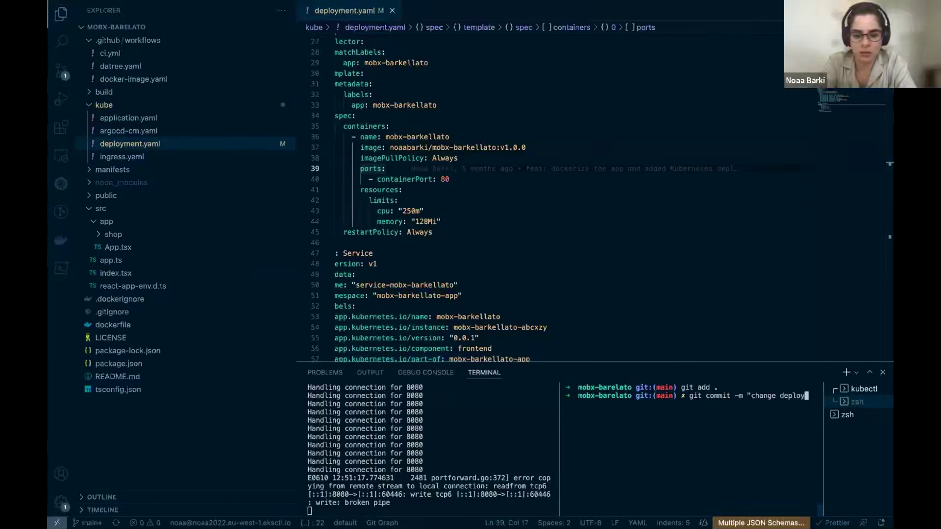
pyautogui.write('ment image"')
pyautogui.press('Return')
pyautogui.write('git push')
pyautogui.press('Return')
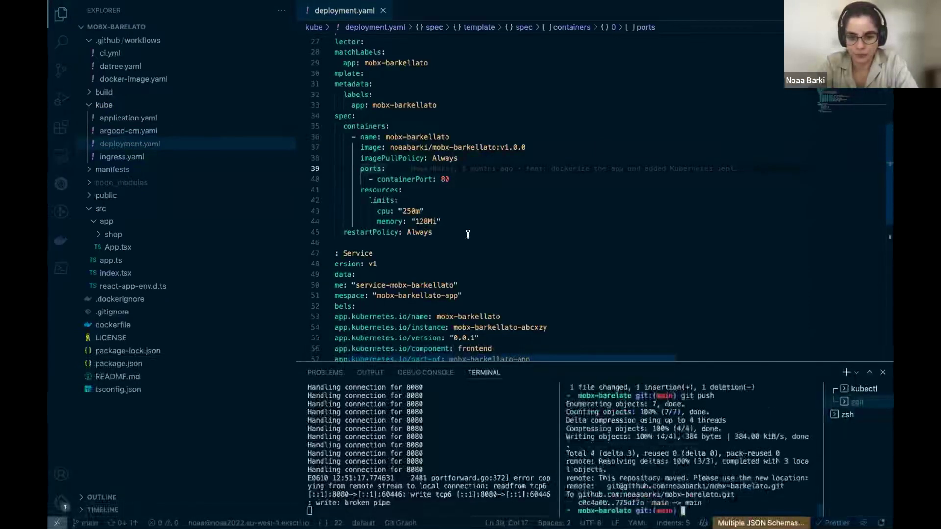
# Step: Switch back to Argo CD in the browser and open the applications overview to check the apps' sync status
pyautogui.hotkey('alt', 'Tab')
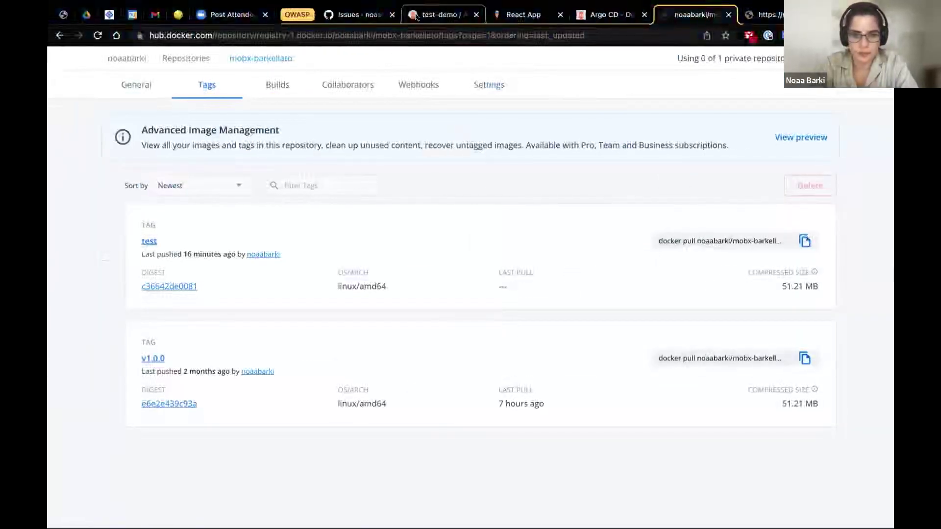
pyautogui.click(438, 14)
pyautogui.click(61, 117)
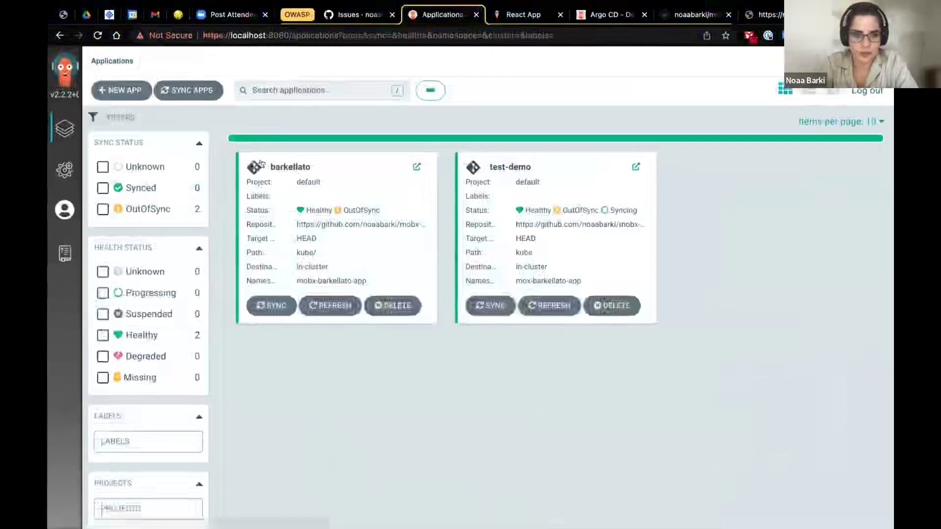
# Step: Refresh the barkellato application and review its application conditions, and return to the applications overview
pyautogui.click(317, 179)
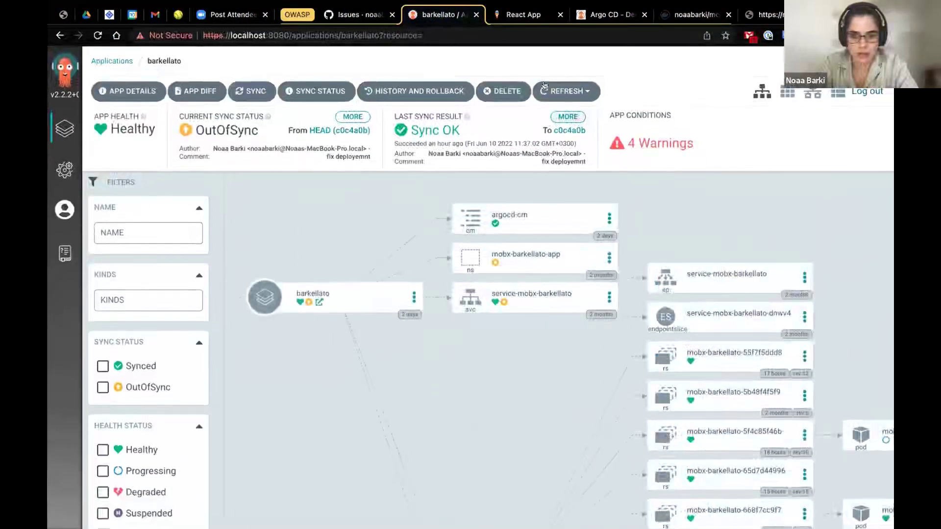
pyautogui.click(544, 87)
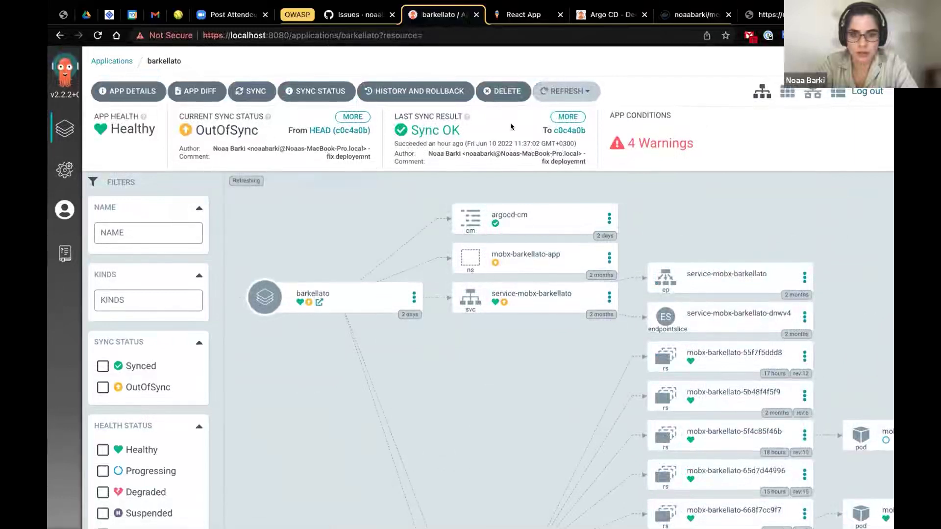
pyautogui.scroll(-5, 431, 353)
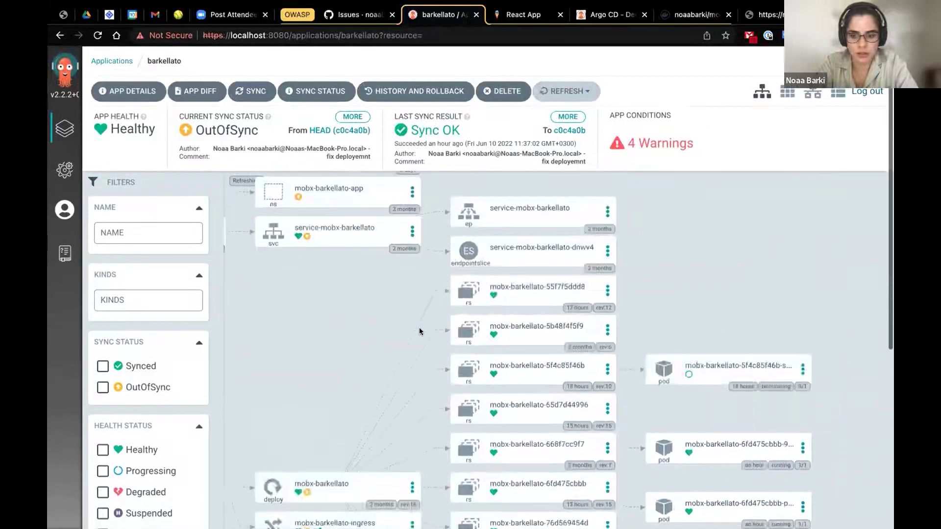
pyautogui.click(656, 147)
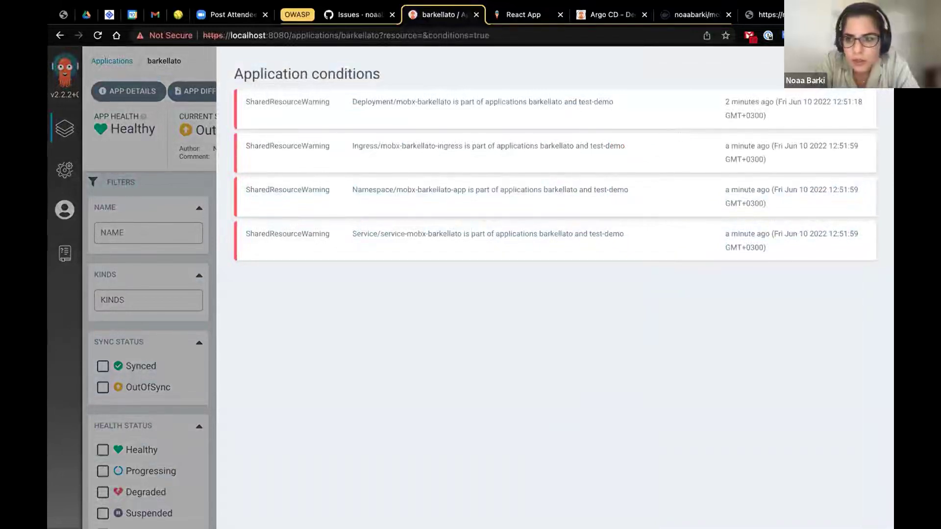
pyautogui.hotkey('alt', 'Left')
pyautogui.hotkey('alt', 'Left')
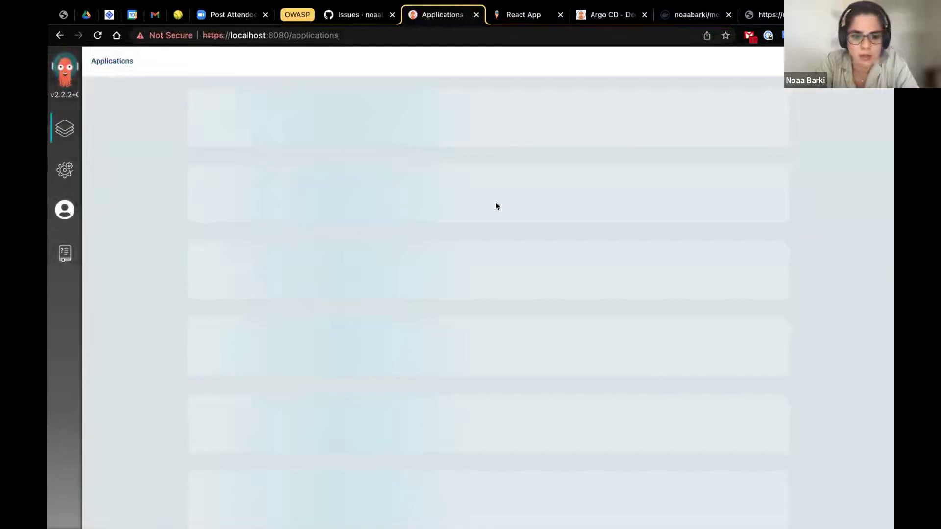
# Step: Try to delete the test-demo application with foreground propagation, confirming with its name, and close the deletion dialog
pyautogui.click(612, 304)
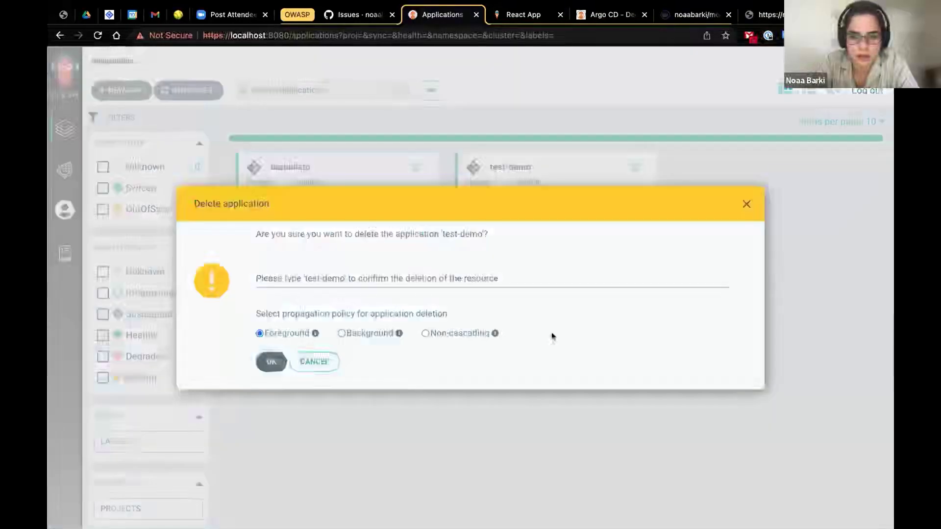
pyautogui.click(343, 269)
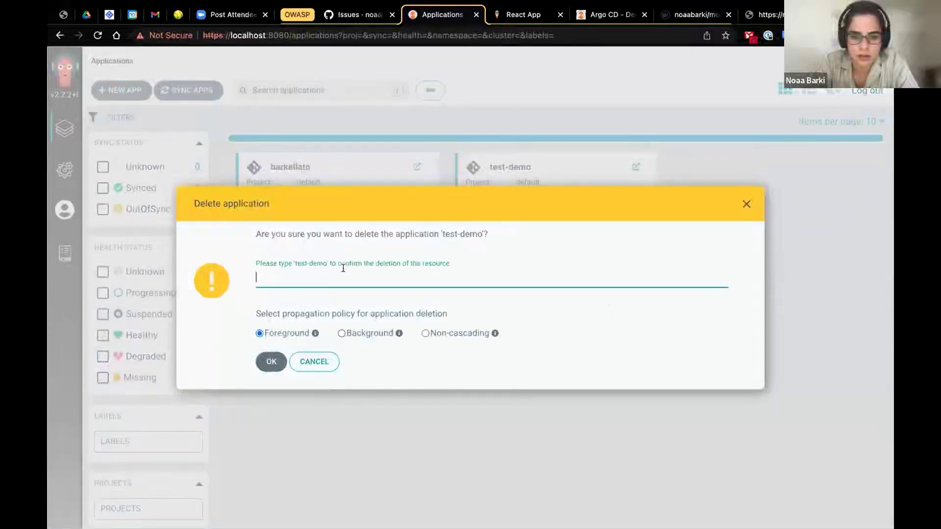
pyautogui.write('test-demo')
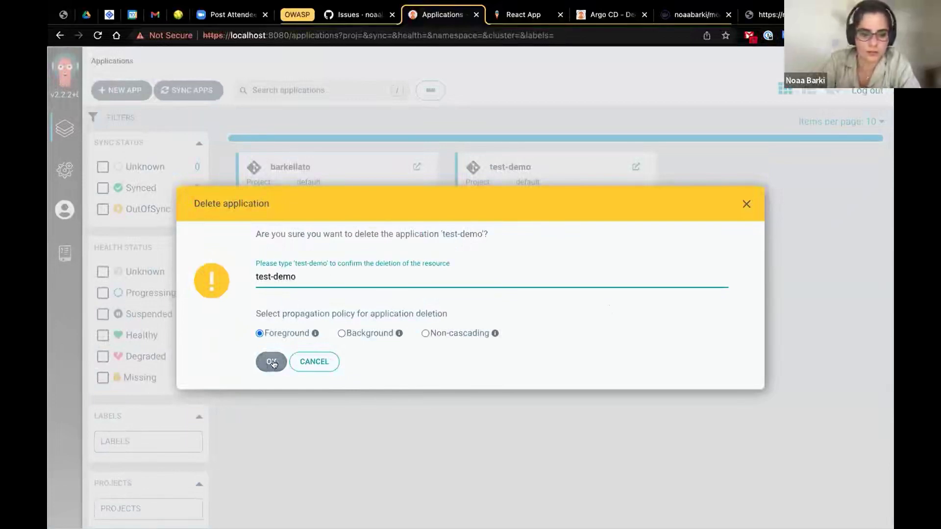
pyautogui.click(272, 364)
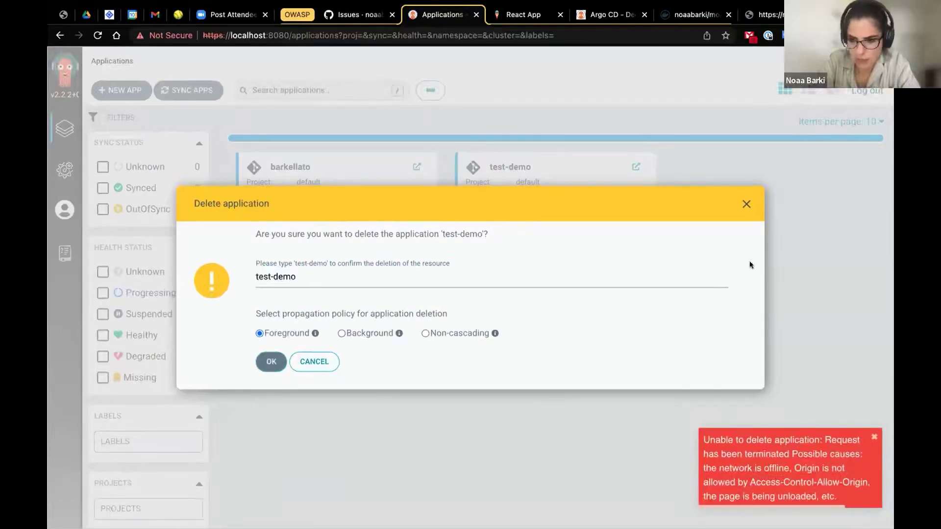
pyautogui.moveTo(502, 214); pyautogui.dragTo(392, 257)
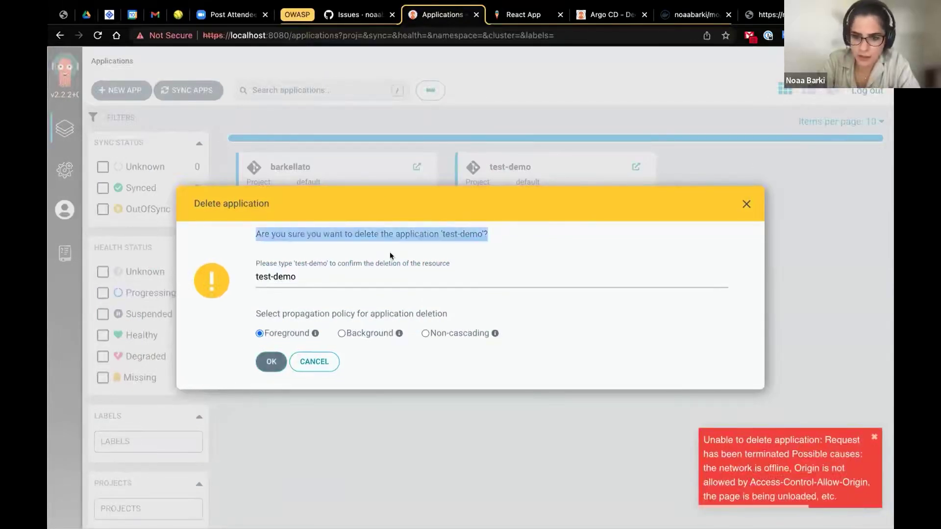
pyautogui.click(744, 196)
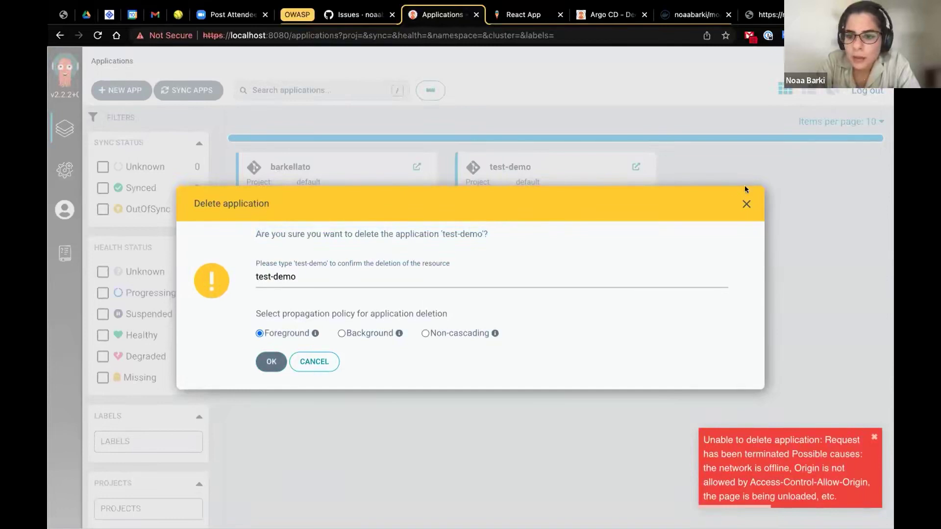
pyautogui.moveTo(745, 189); pyautogui.dragTo(611, 185)
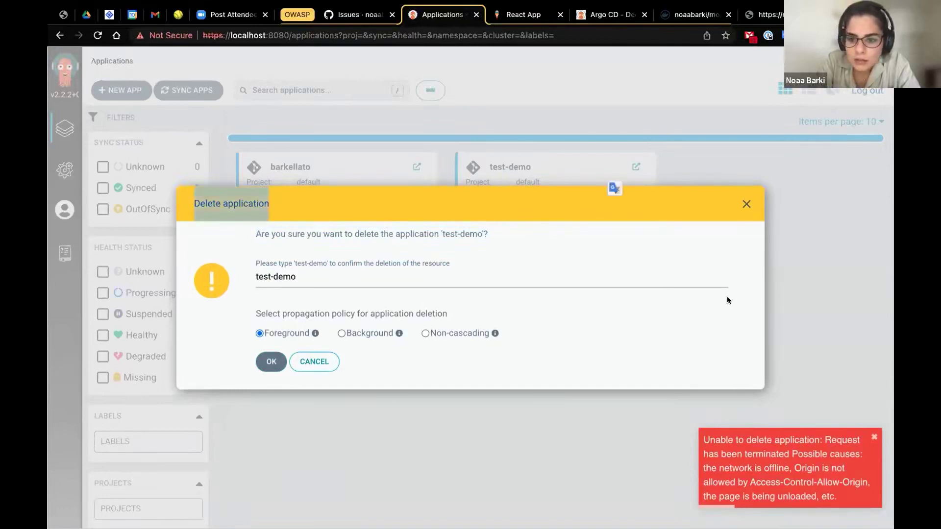
pyautogui.click(746, 204)
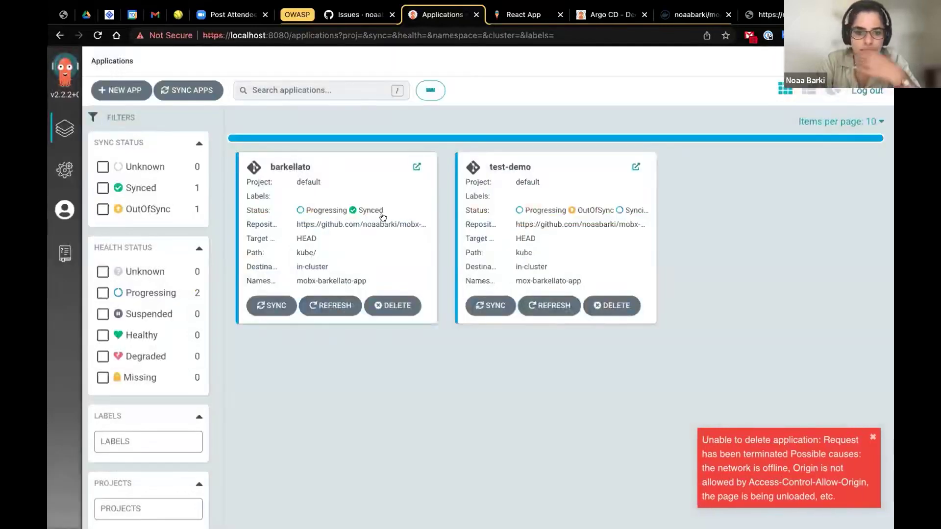
# Step: Examine the barkellato application's resource tree and check the port-forward output in Visual Studio Code's terminal, returning to the browser
pyautogui.click(406, 190)
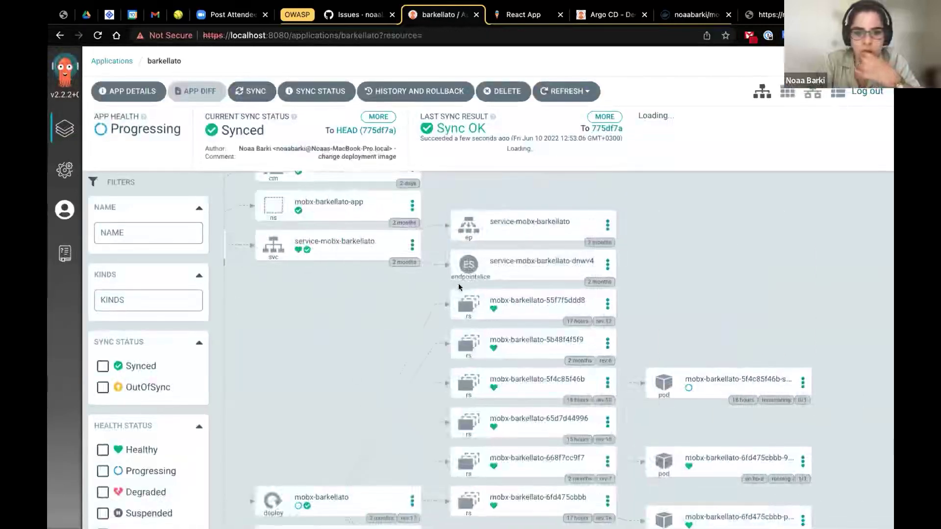
pyautogui.scroll(-3, 459, 287)
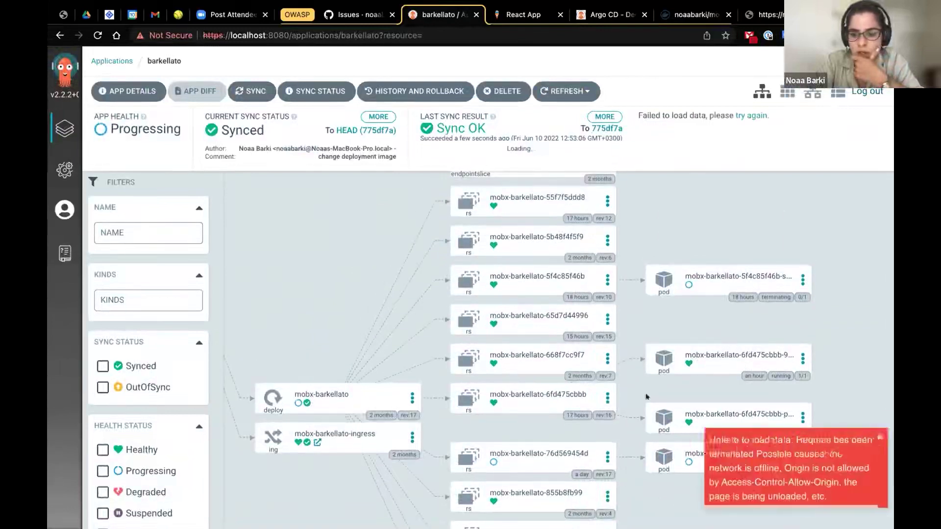
pyautogui.scroll(-2, 624, 382)
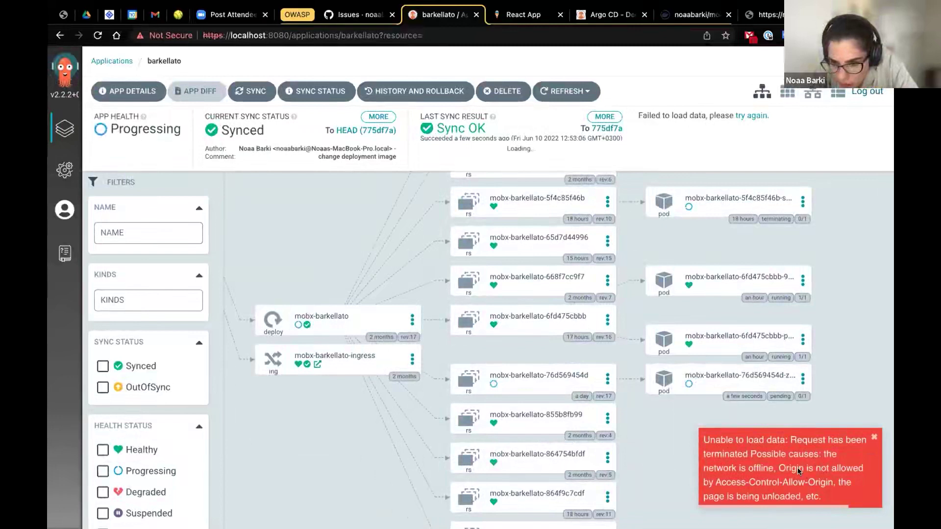
pyautogui.hotkey('ctrl', 'Left')
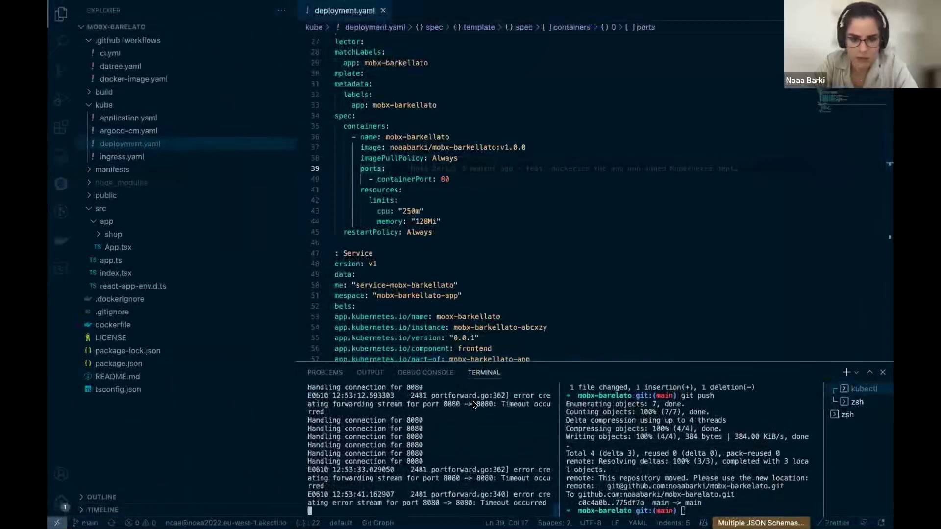
pyautogui.hotkey('ctrl', 'Right')
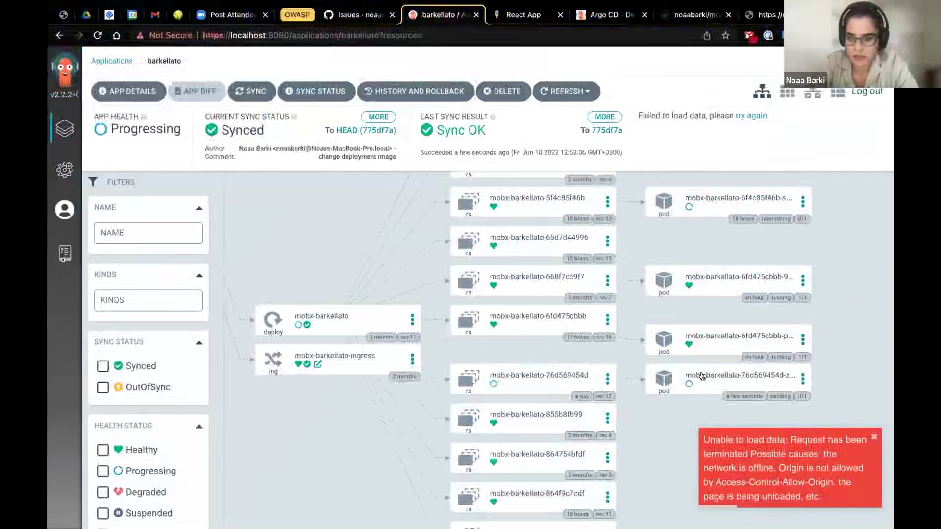
# Step: Check barkellato's current sync status in Argo CD and view the deployed React App's shop page
pyautogui.scroll(5, 287, 232)
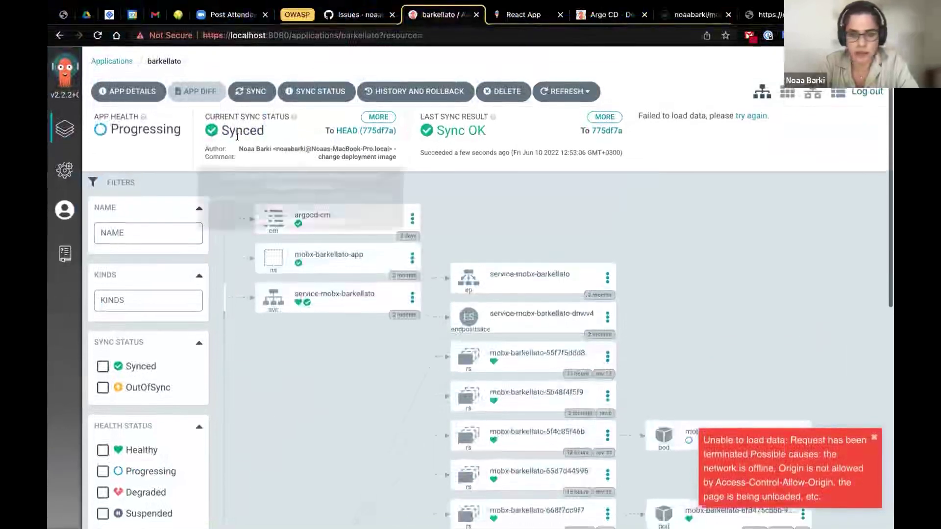
pyautogui.click(523, 18)
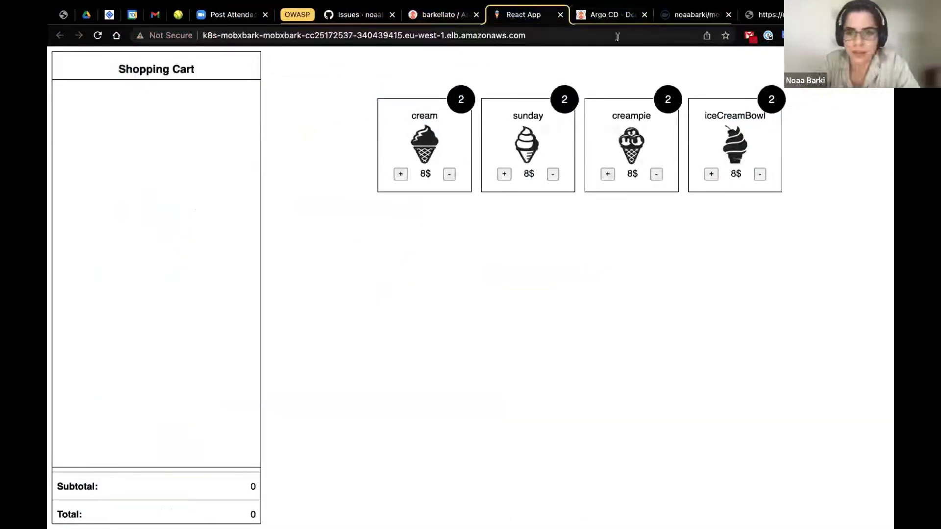
pyautogui.click(457, 15)
# Step: Switch to Visual Studio Code and review the datree.yaml and ci.yml GitHub workflow files
pyautogui.hotkey('ctrl', 'Right')
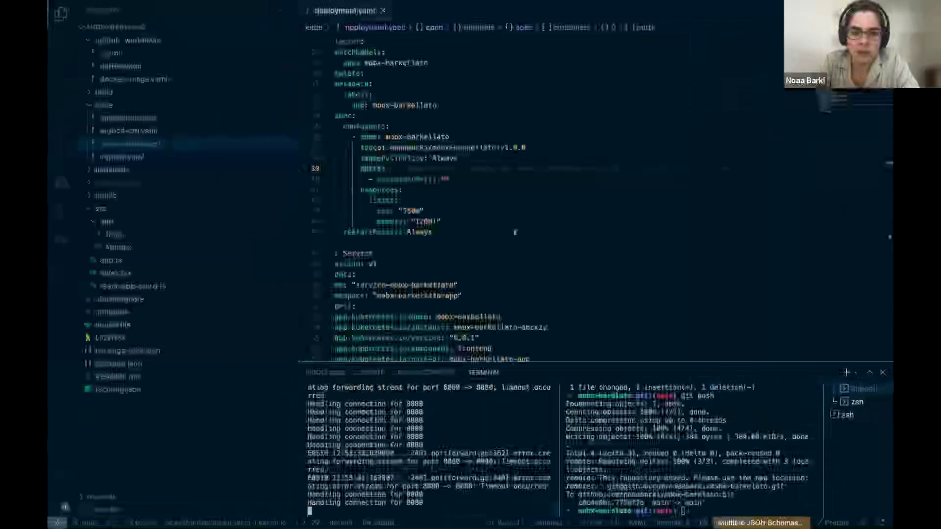
pyautogui.click(120, 65)
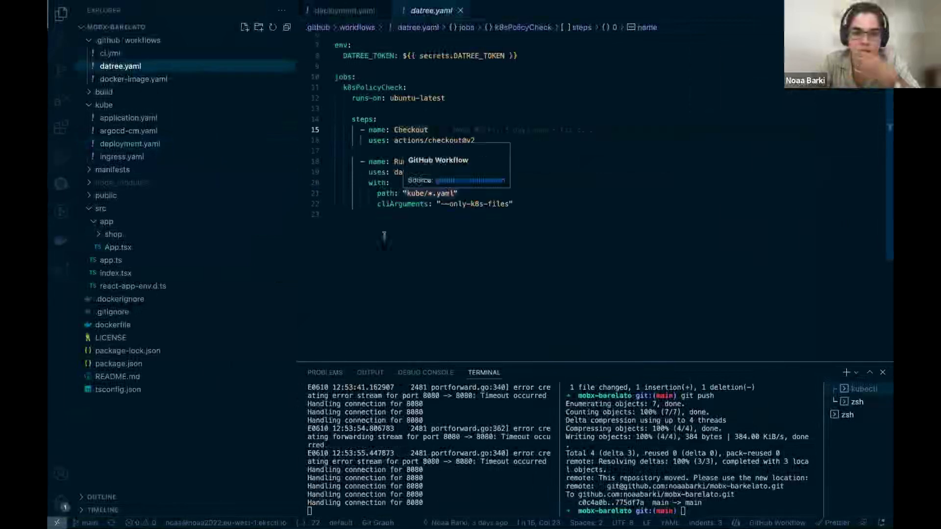
pyautogui.click(515, 175)
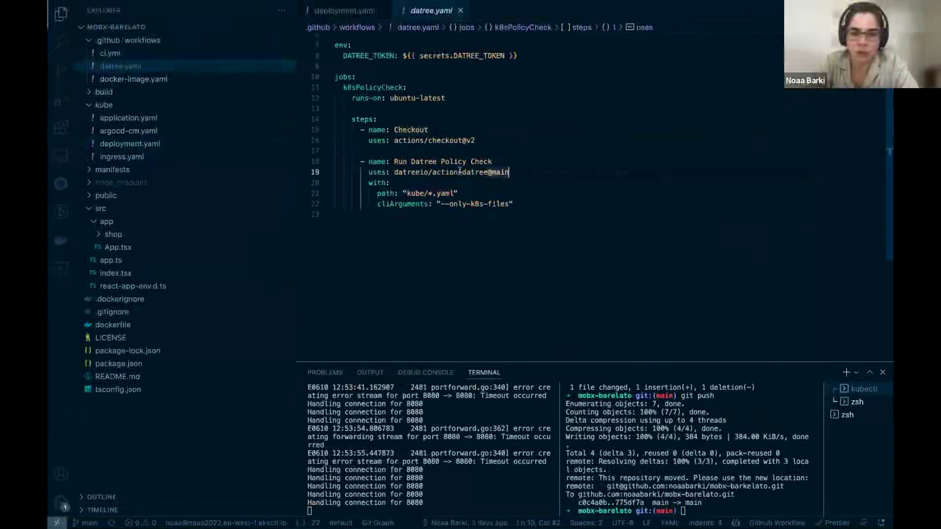
pyautogui.click(146, 53)
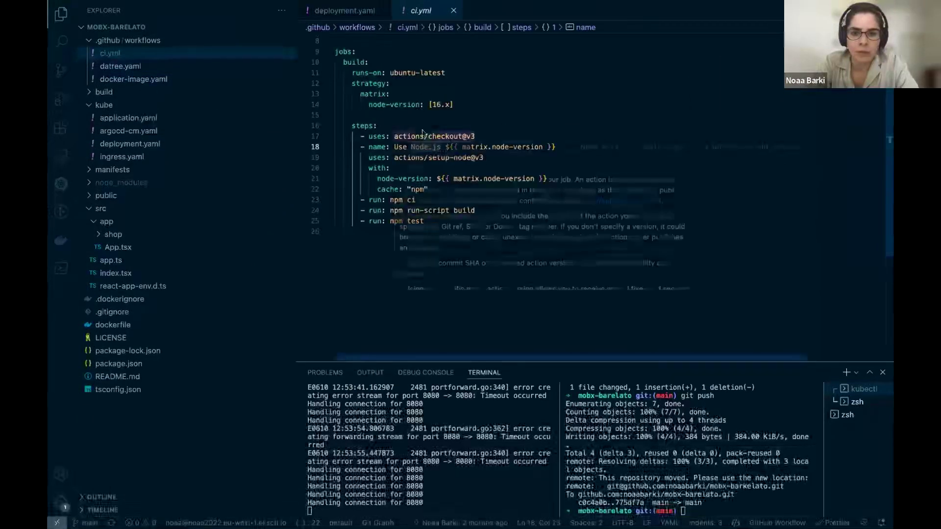
# Step: Switch to the browser, open the "Update deployment.yaml" pull request of mobx-barkelato on GitHub, and review its check results
pyautogui.hotkey('ctrl', 'Right')
pyautogui.click(524, 15)
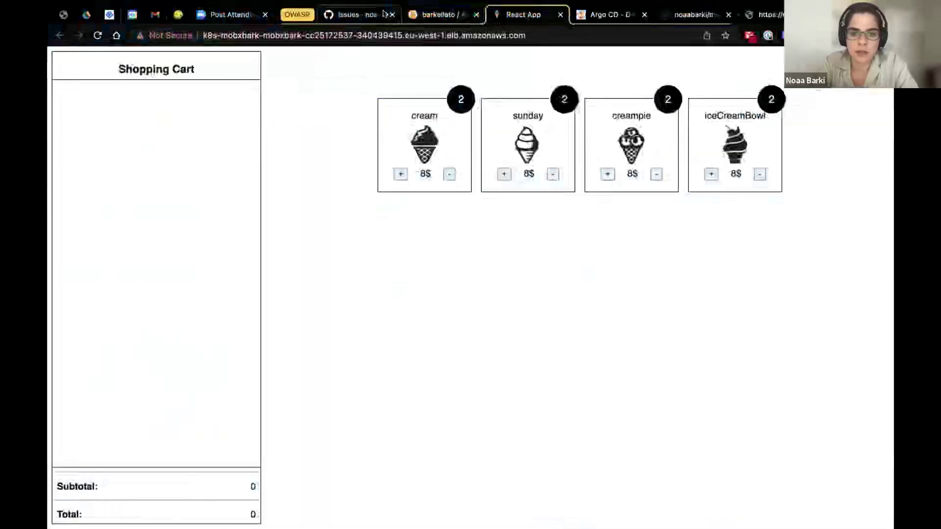
pyautogui.click(358, 14)
pyautogui.click(246, 90)
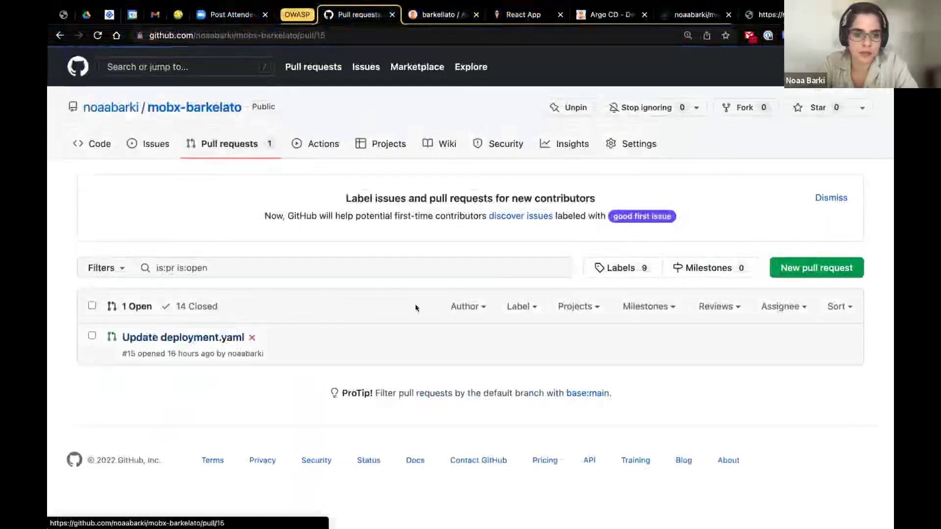
pyautogui.click(218, 336)
pyautogui.scroll(-10, 416, 304)
pyautogui.scroll(1, 415, 308)
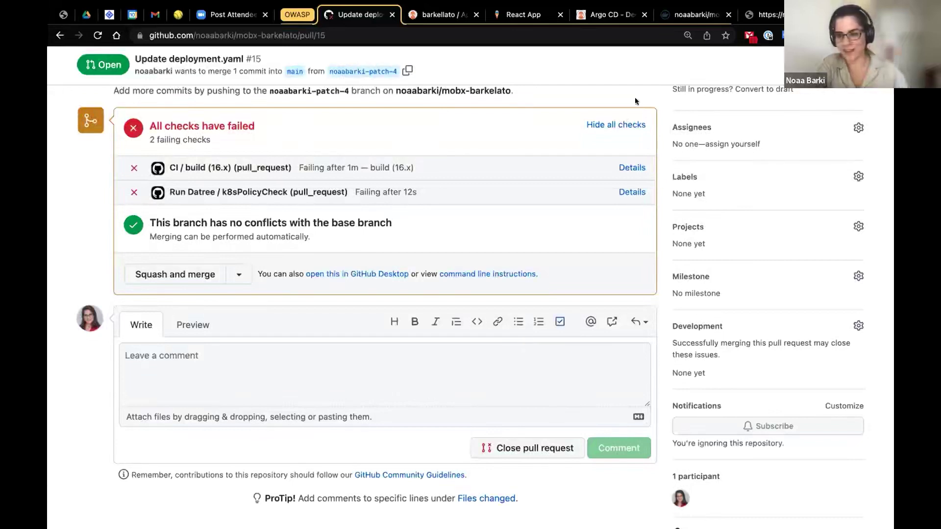
# Step: Revisit the Argo CD documentation and the barkellato application page, and return to the pull request's checks
pyautogui.click(607, 14)
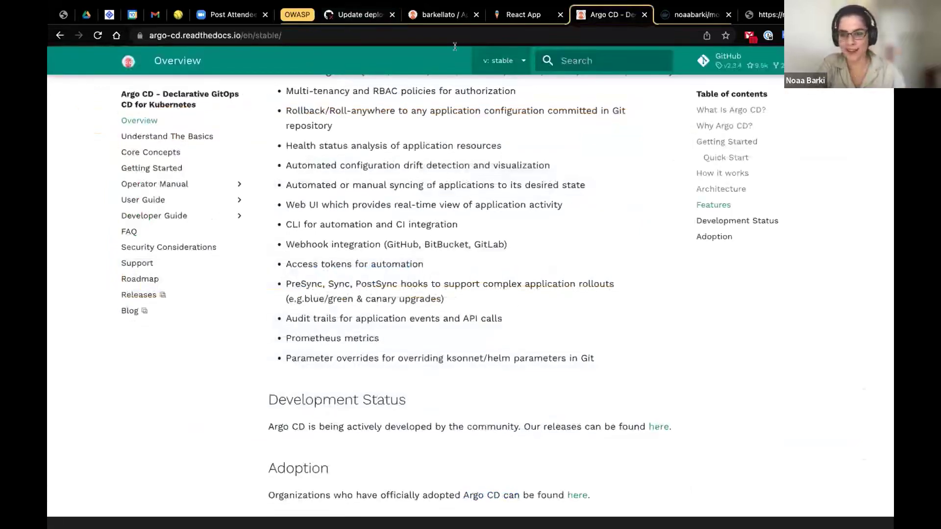
pyautogui.click(441, 15)
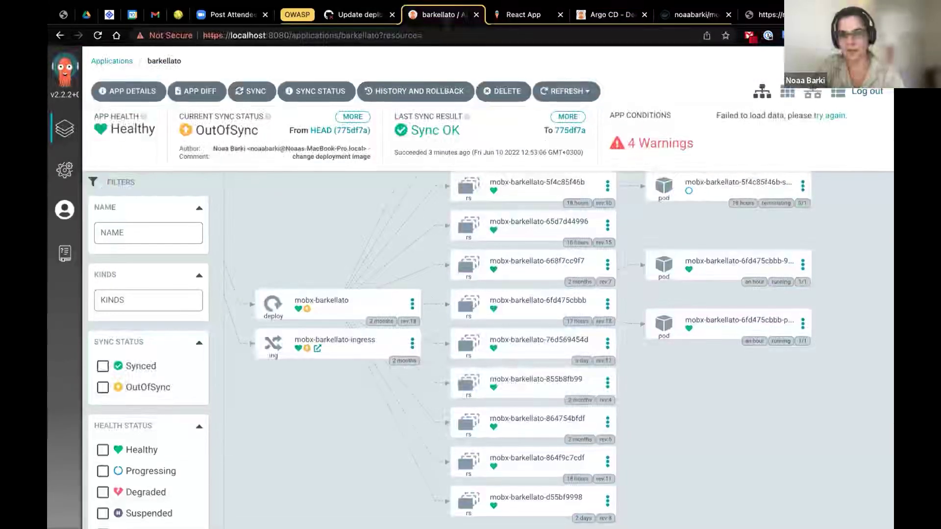
pyautogui.click(368, 17)
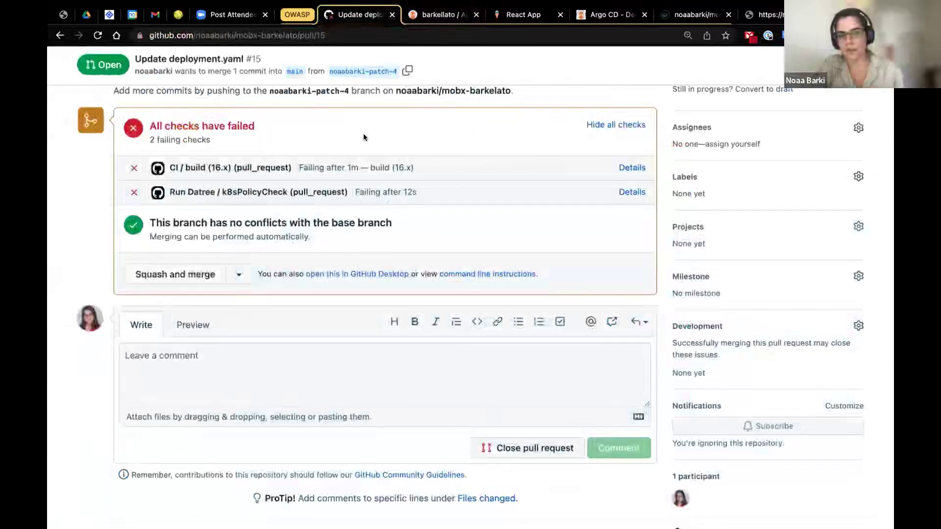